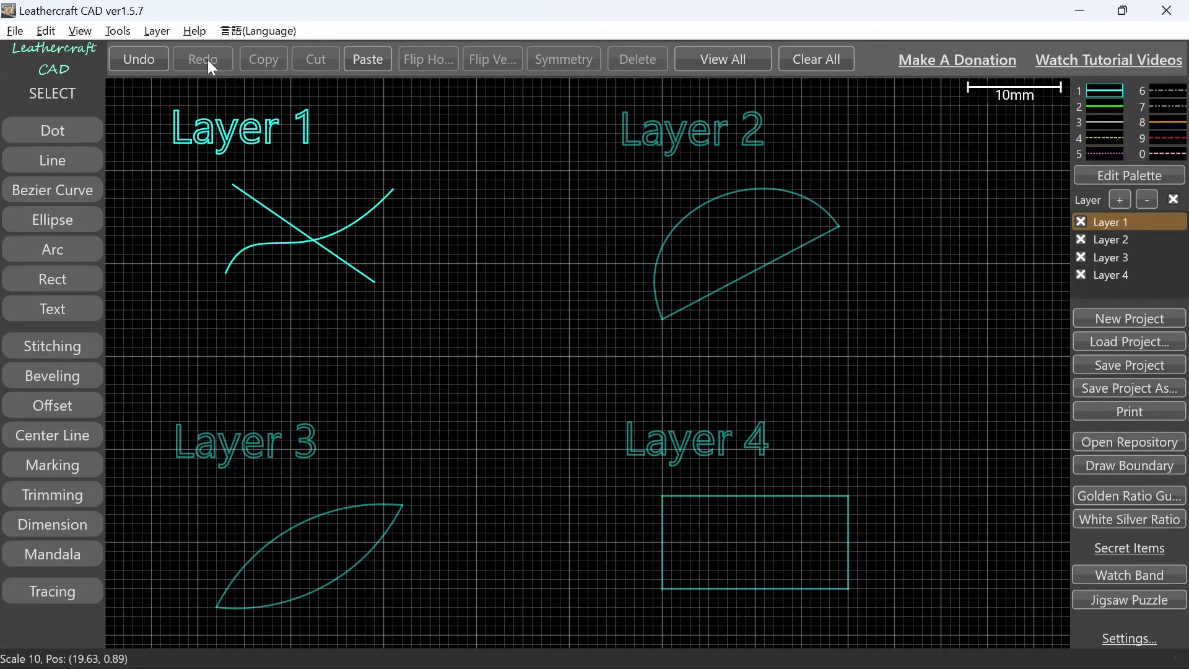
click(151, 34)
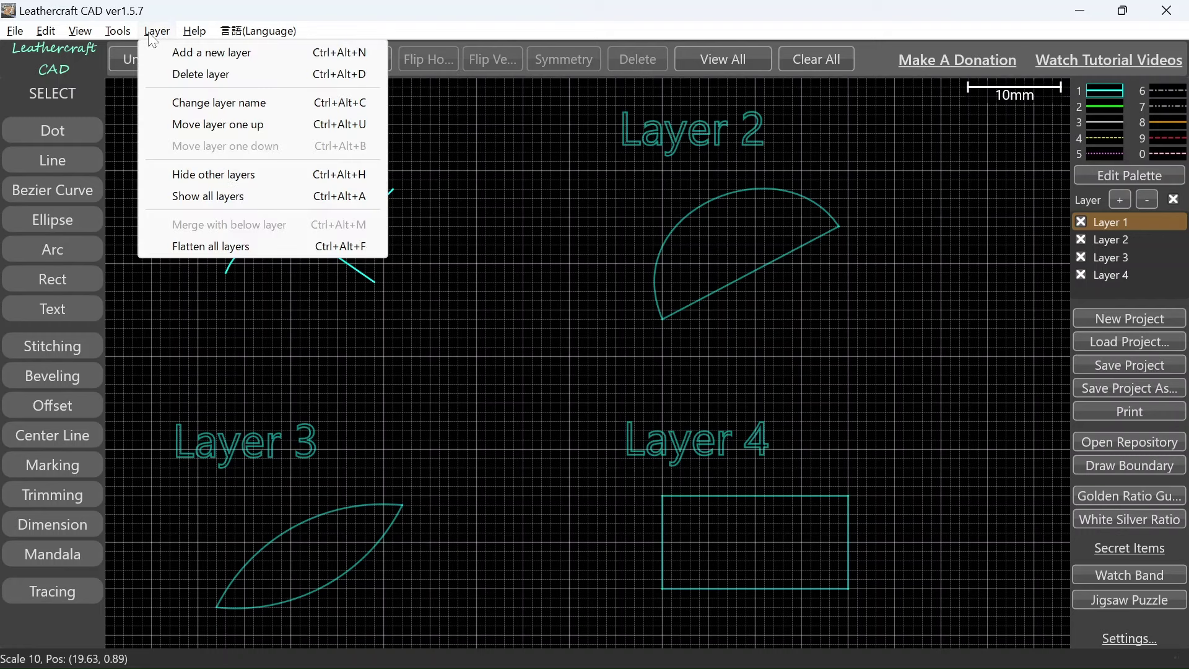
click(746, 277)
right_click(746, 278)
mouse_move(746, 279)
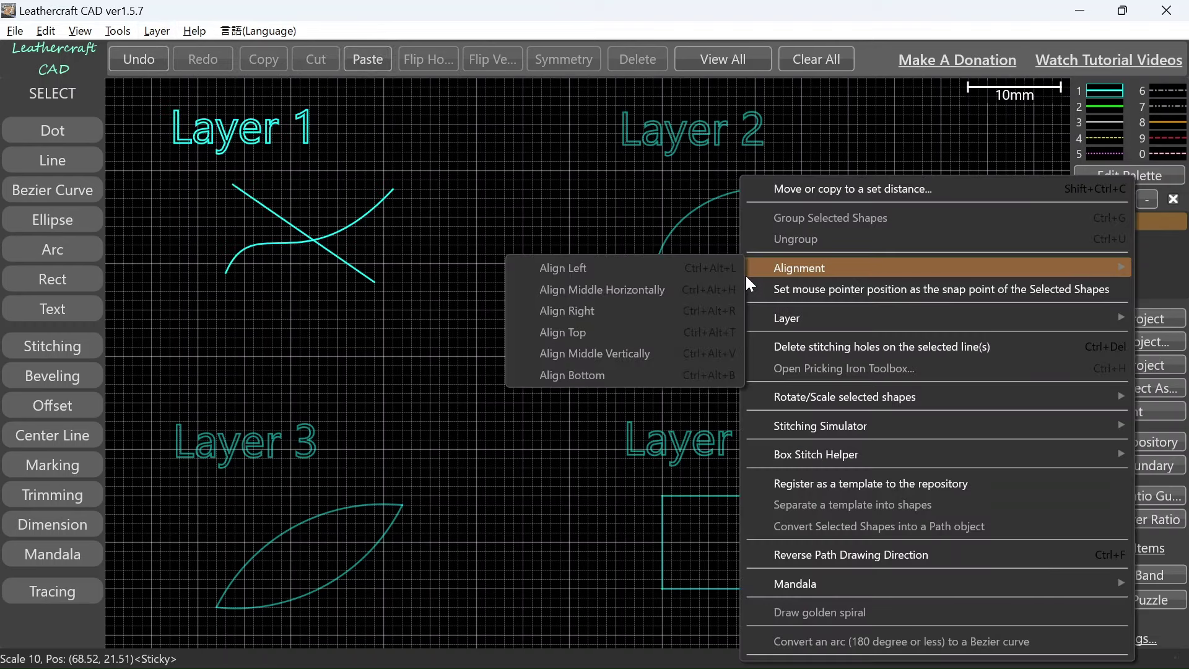
mouse_move(803, 316)
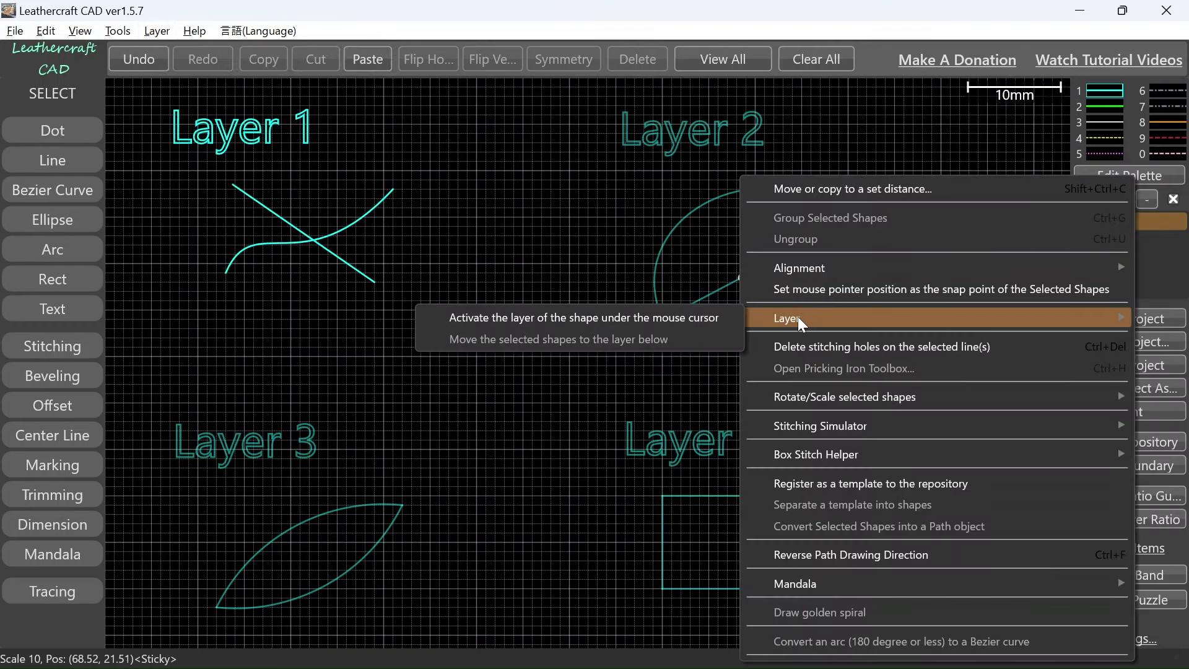
click(604, 212)
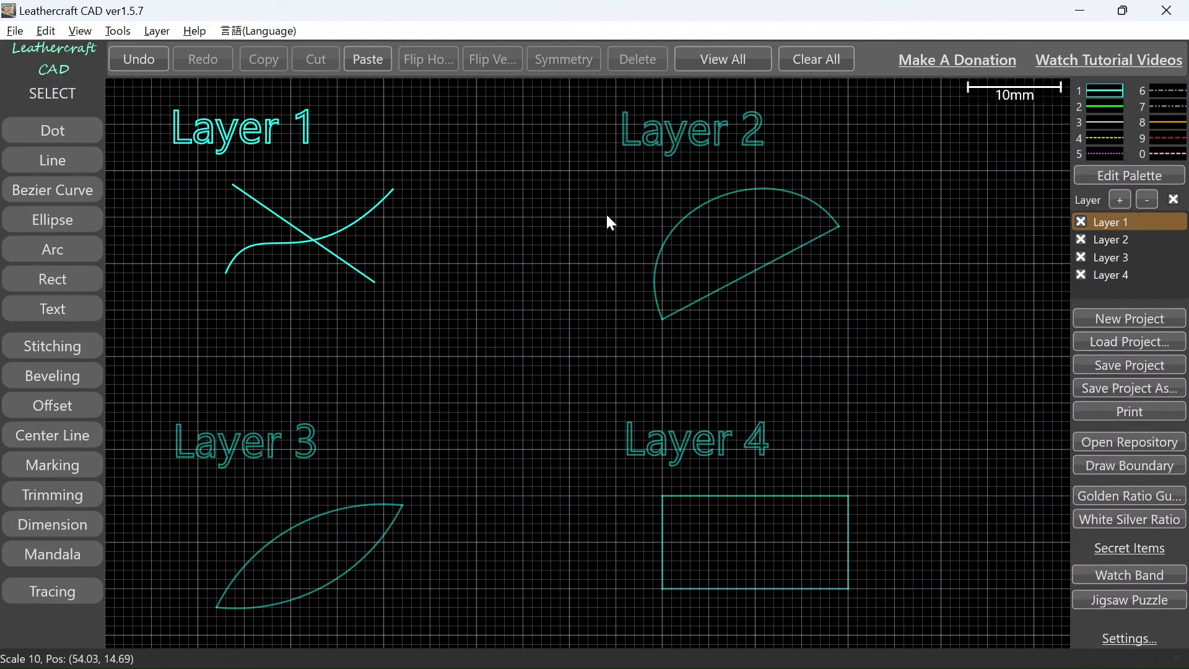
click(1125, 247)
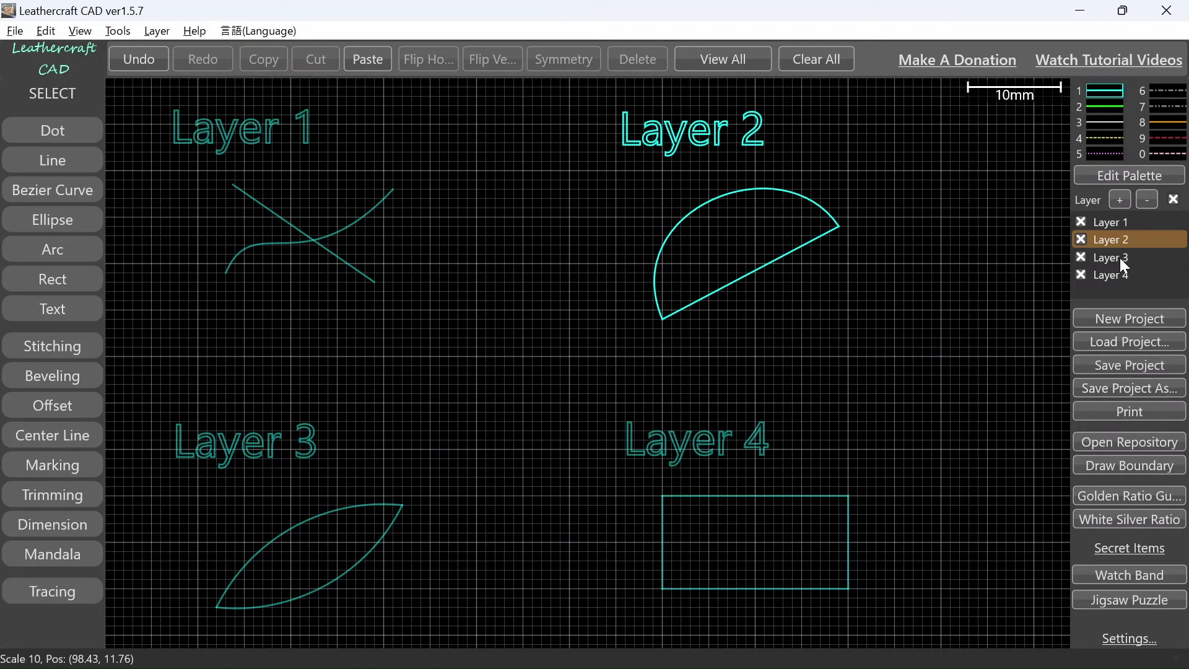
click(1124, 263)
click(1116, 276)
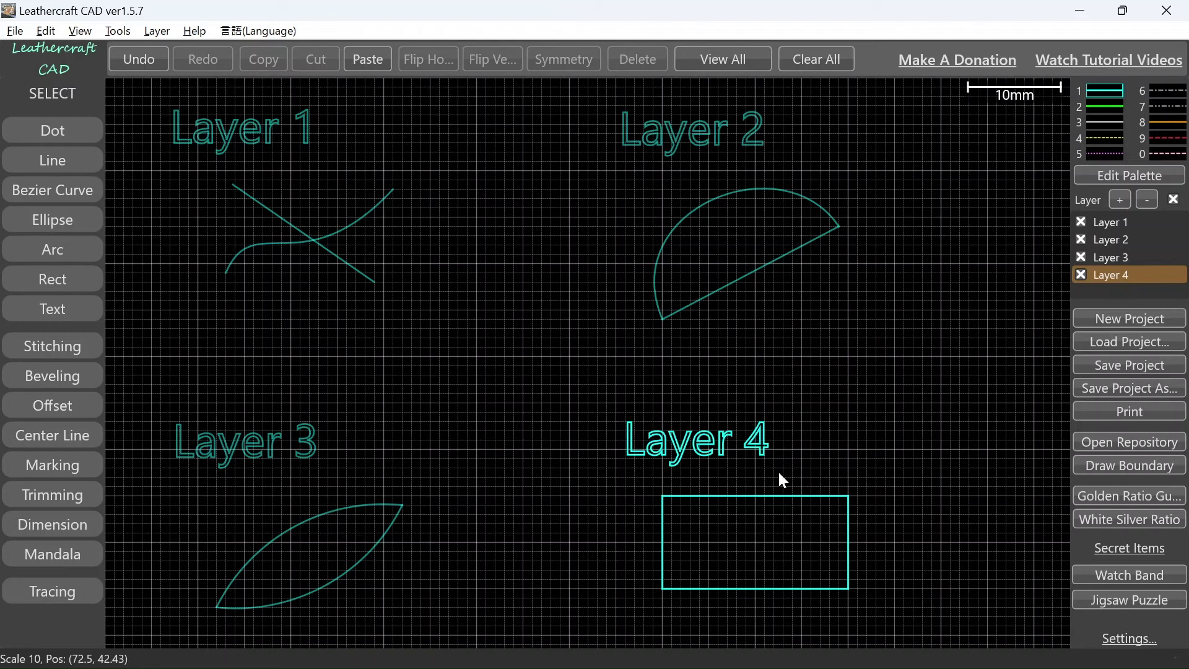
click(1143, 222)
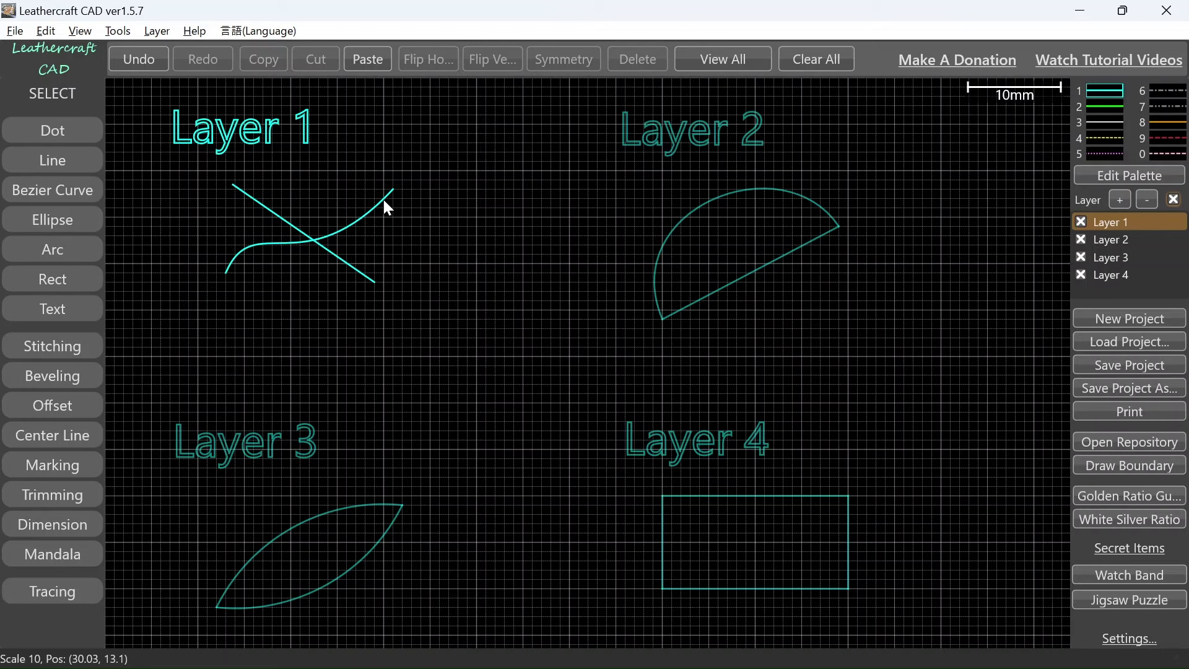
Nudge the curve's upper end and the straight crossing line slightly up and left on Layer 1
drag(128, 95, 922, 638)
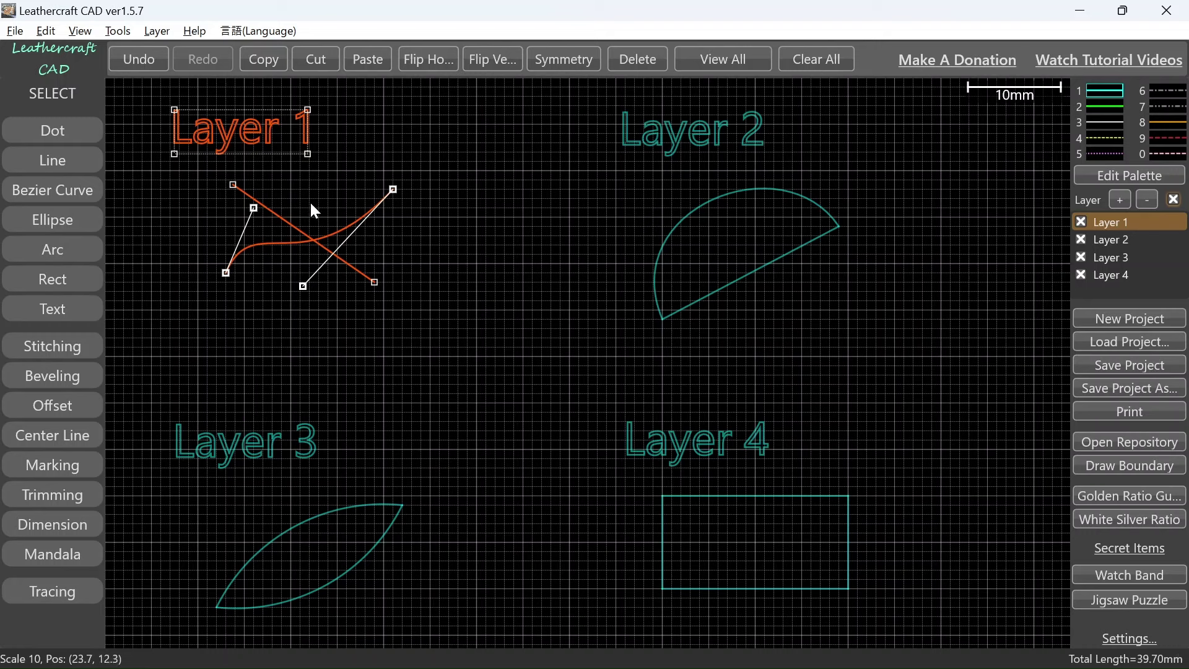
click(503, 241)
click(377, 207)
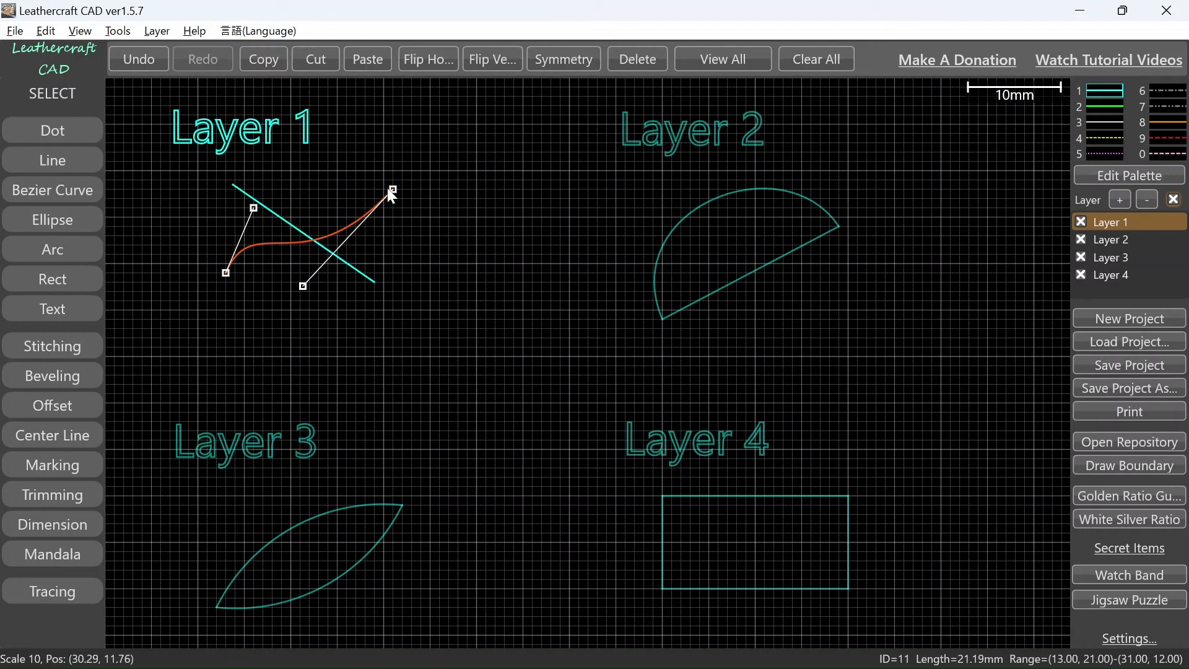
drag(392, 189, 376, 171)
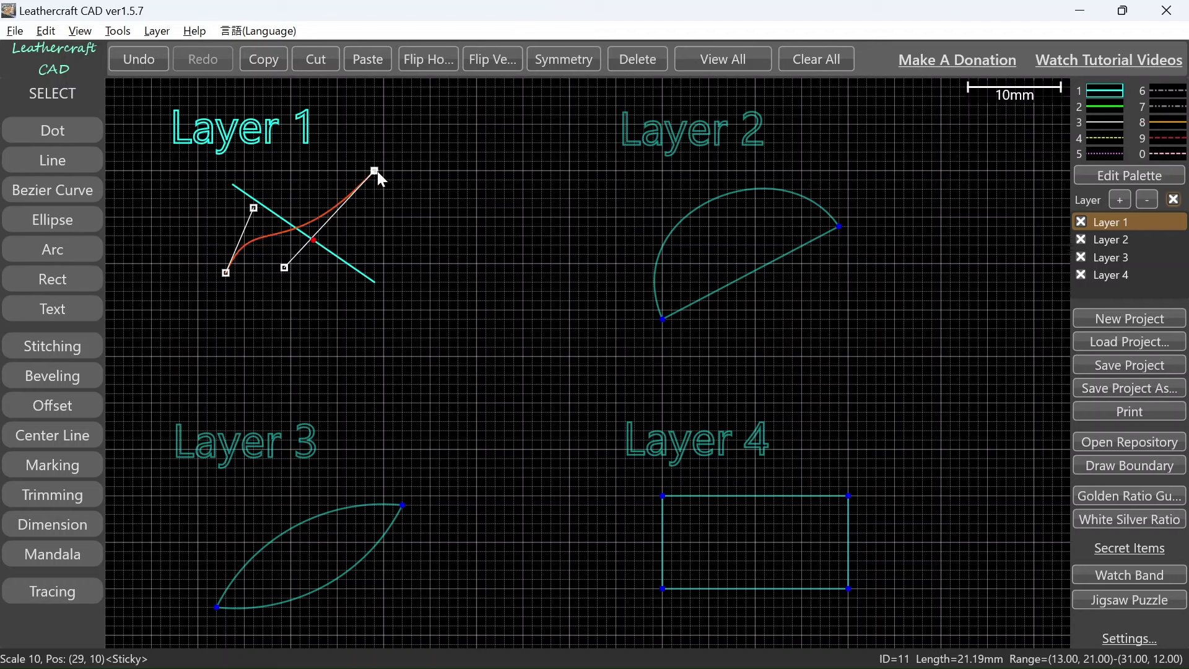
click(356, 269)
mouse_move(357, 269)
mouse_down()
mouse_move(346, 292)
mouse_move(353, 263)
mouse_up()
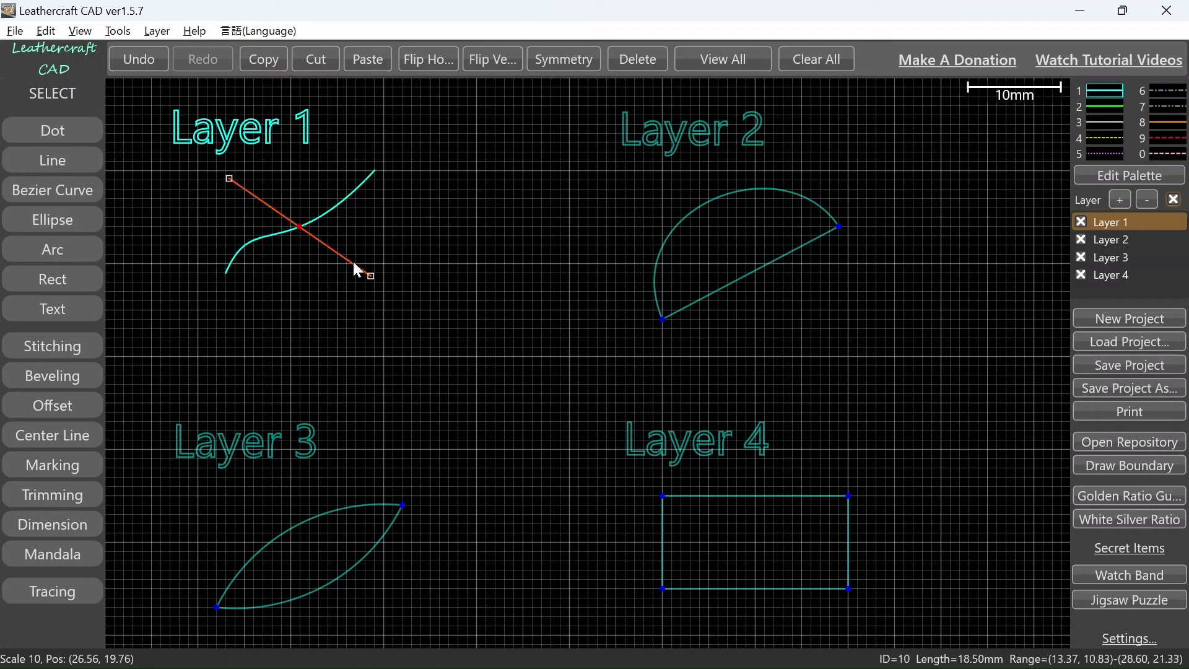
Draw an 11.34 mm line joining the curve's upper end to the straight line's lower end, then activate Layer 2
click(86, 163)
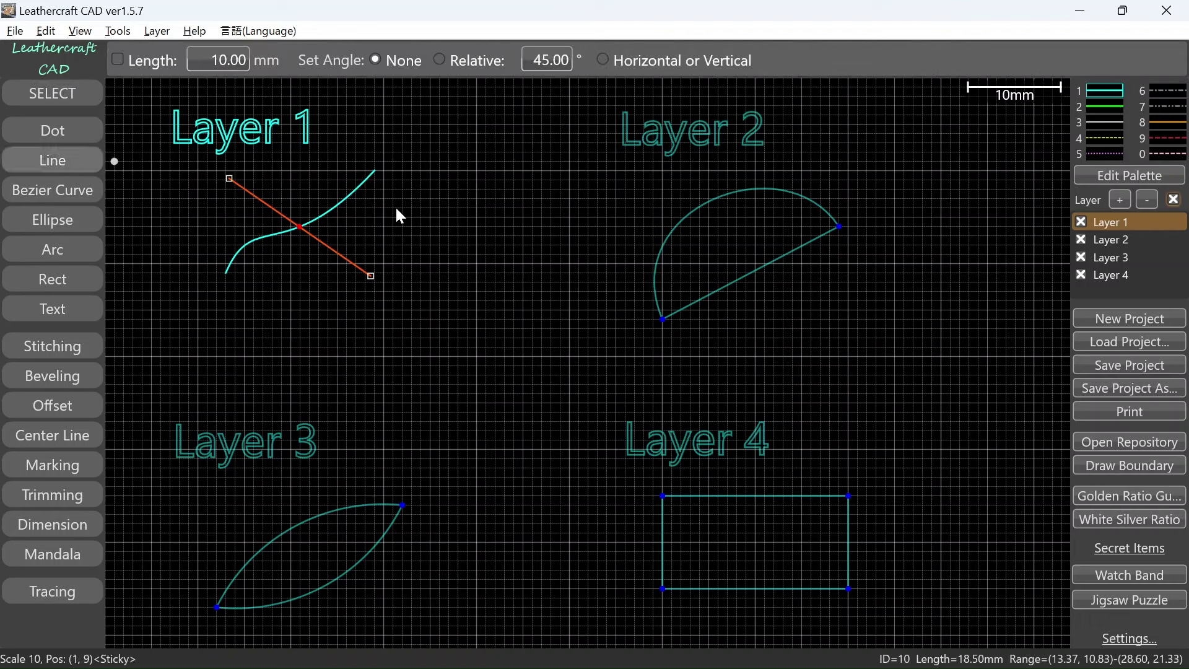
click(374, 169)
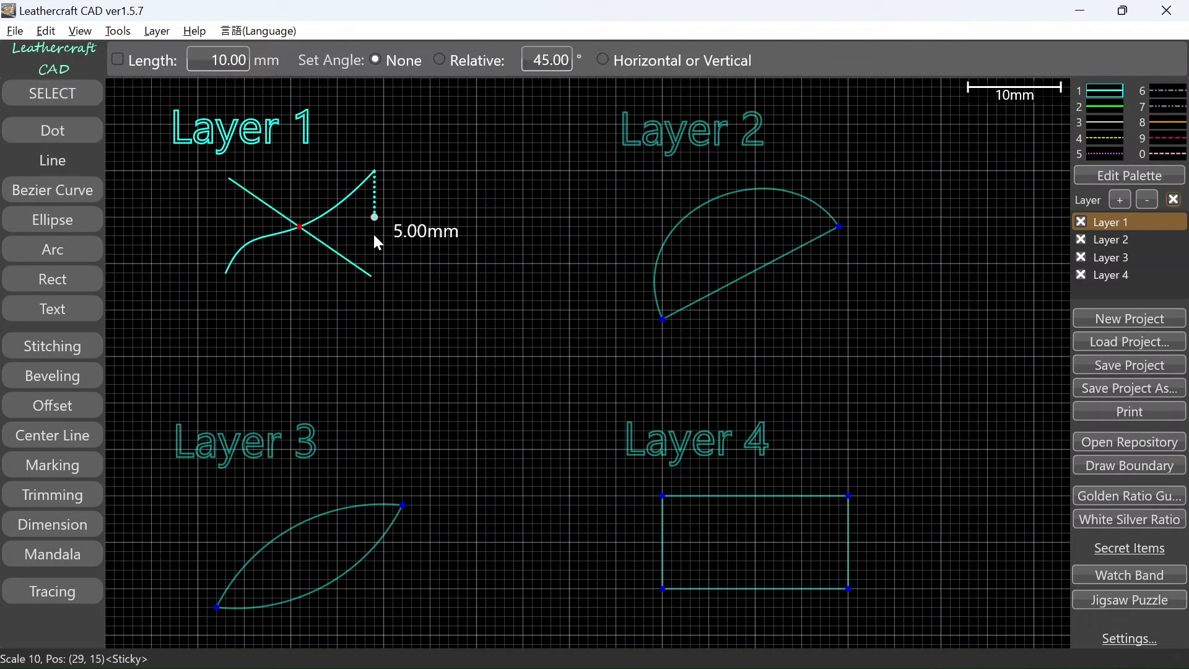
click(372, 274)
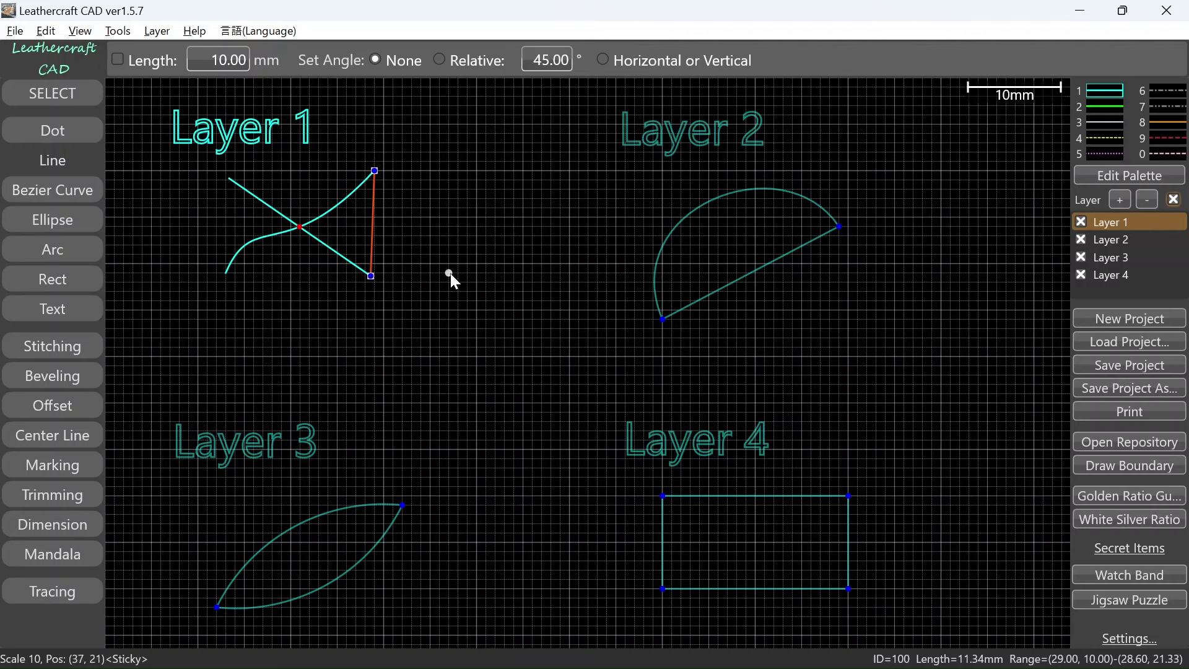
click(1127, 241)
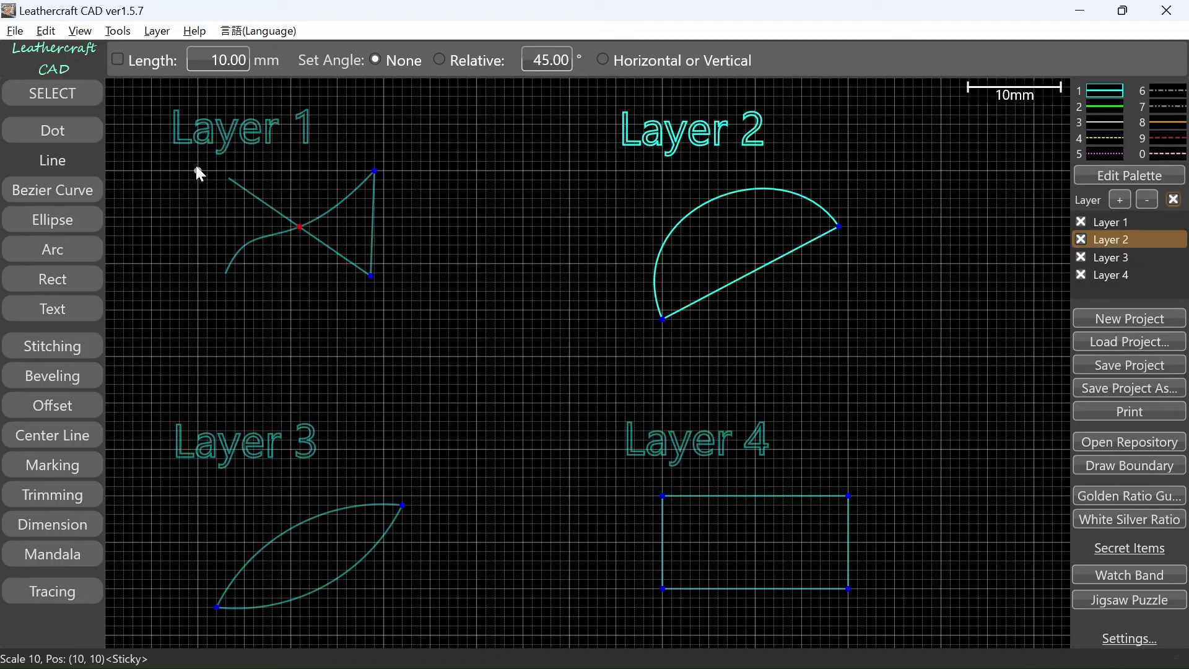
Draw a 31.74 mm line from Layer 1's lower endpoint to the arc, then a 34.41 mm line to the lens tip
drag(196, 167, 441, 292)
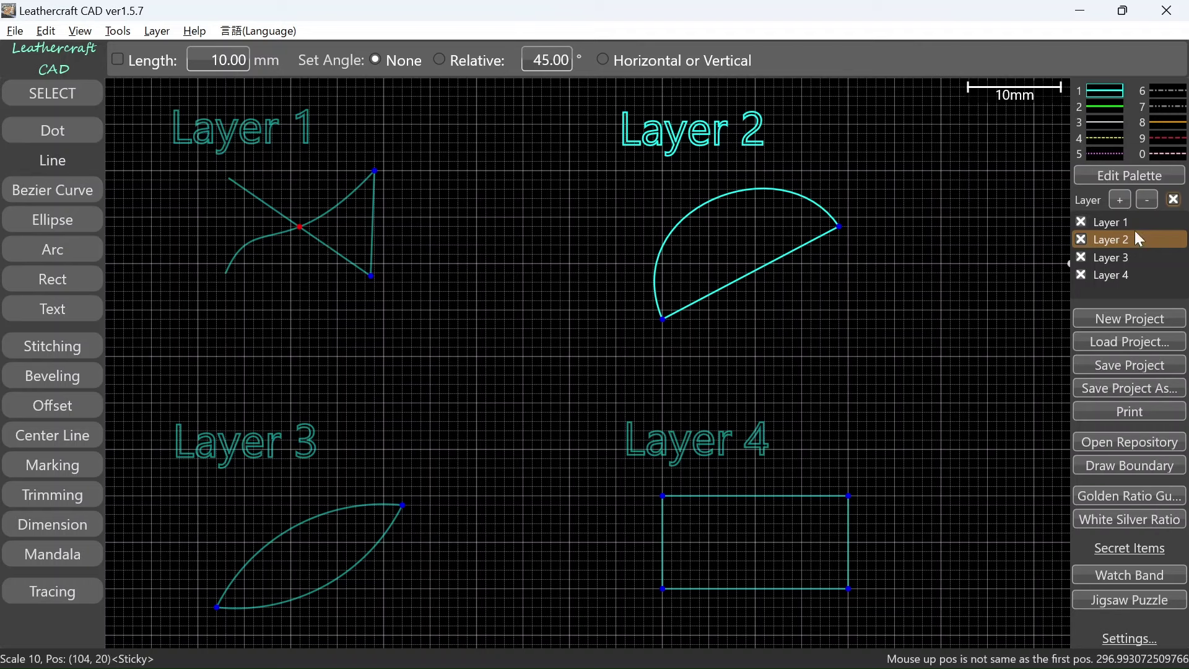
click(370, 276)
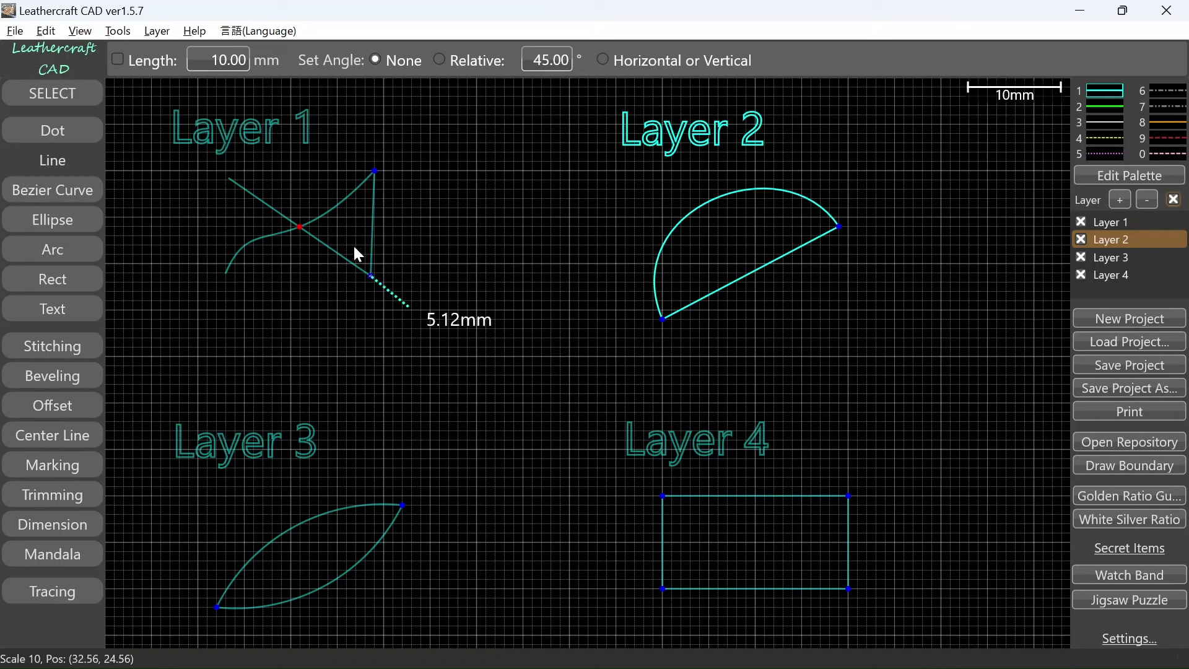
click(663, 319)
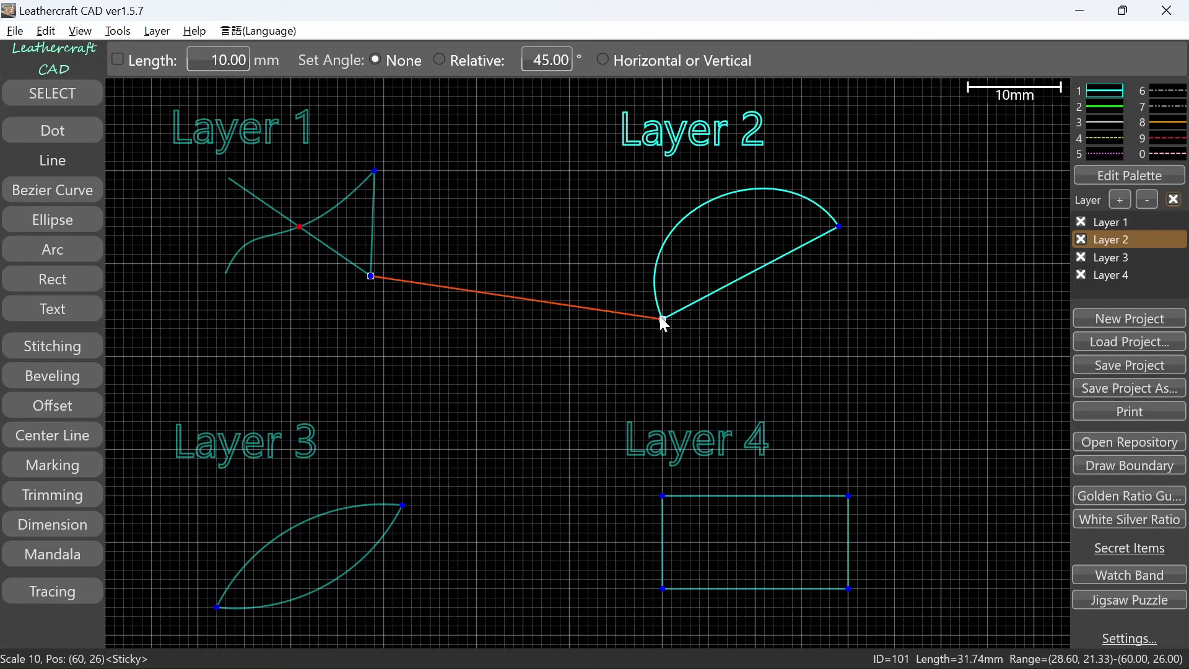
drag(662, 320, 403, 505)
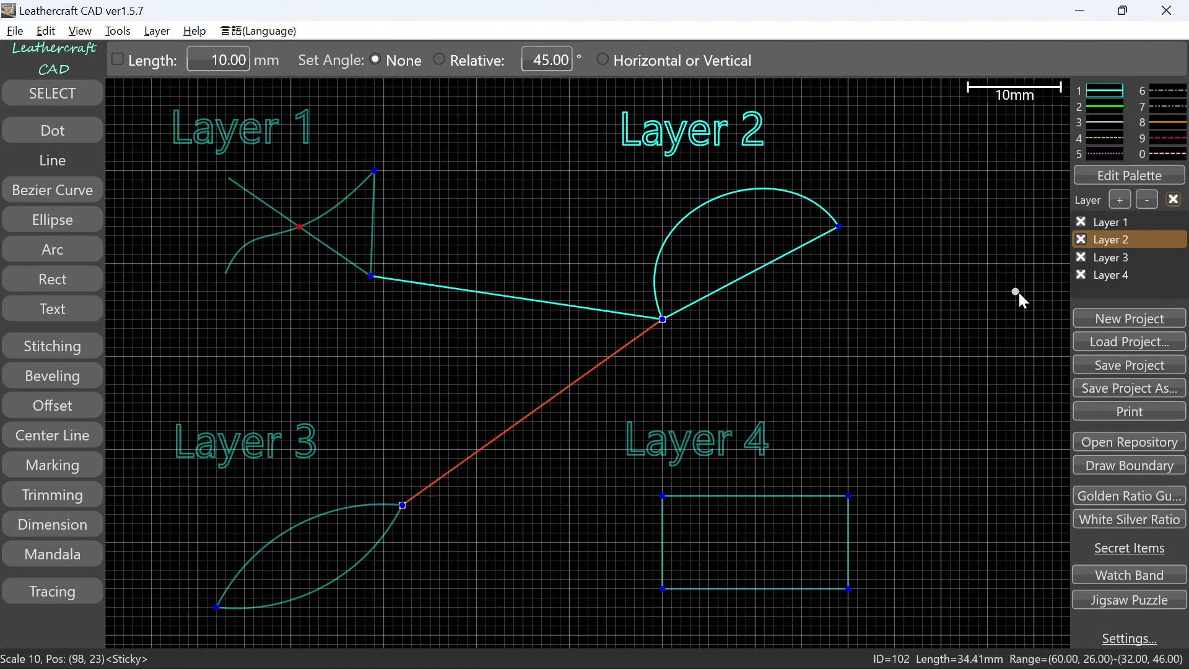
Hide and reshow Layers 1, 3 and 4, then add a new Layer 5 after Layer 4
click(1081, 222)
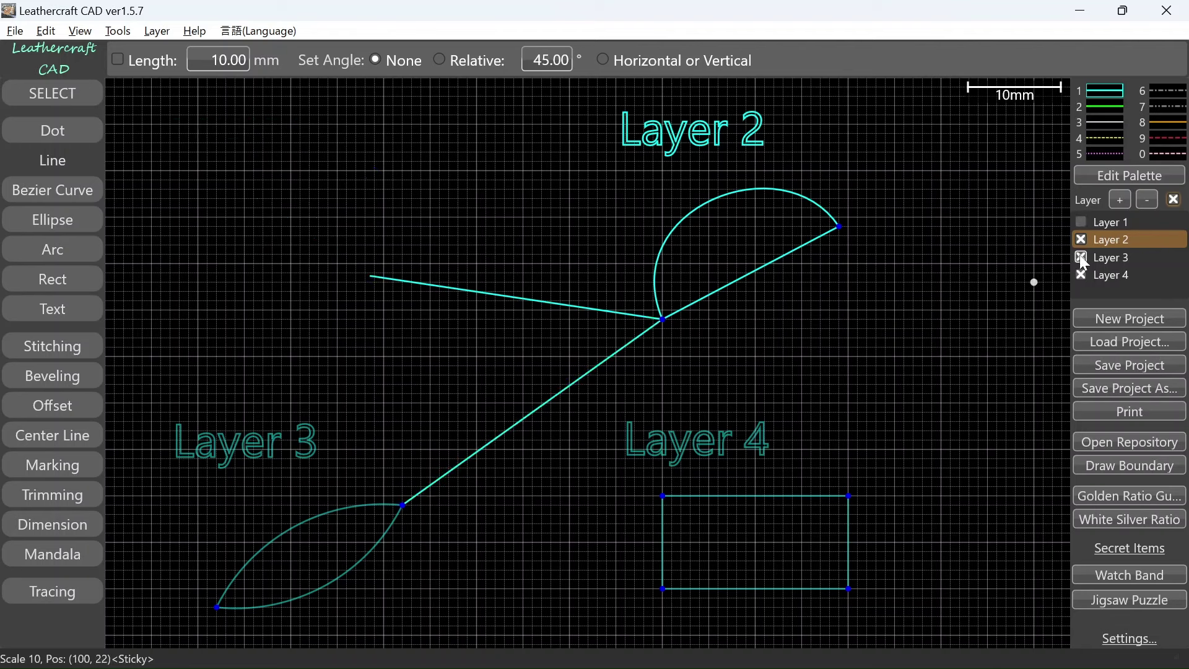
click(1081, 257)
click(1081, 274)
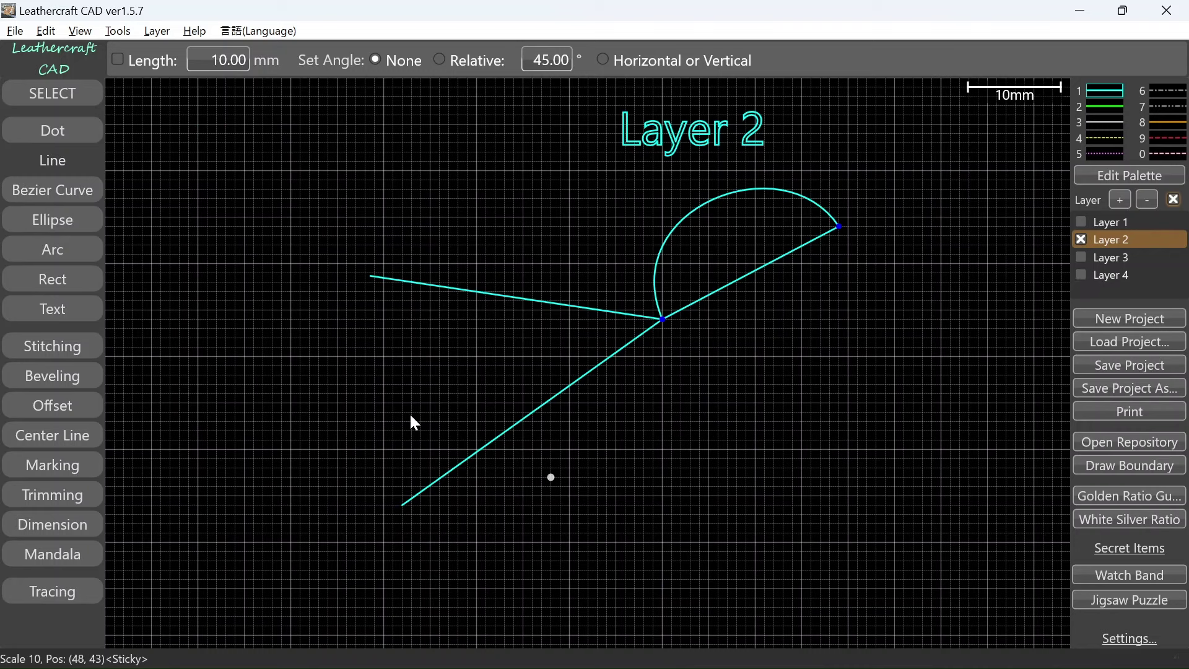
click(1082, 222)
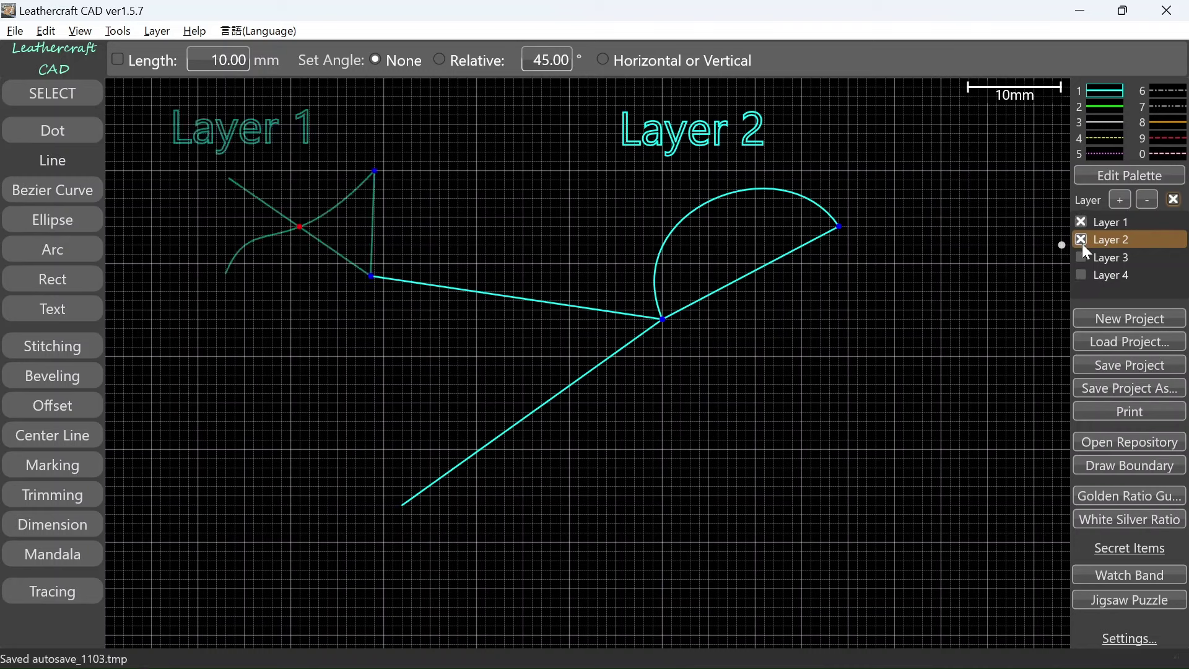
click(1081, 257)
click(1082, 276)
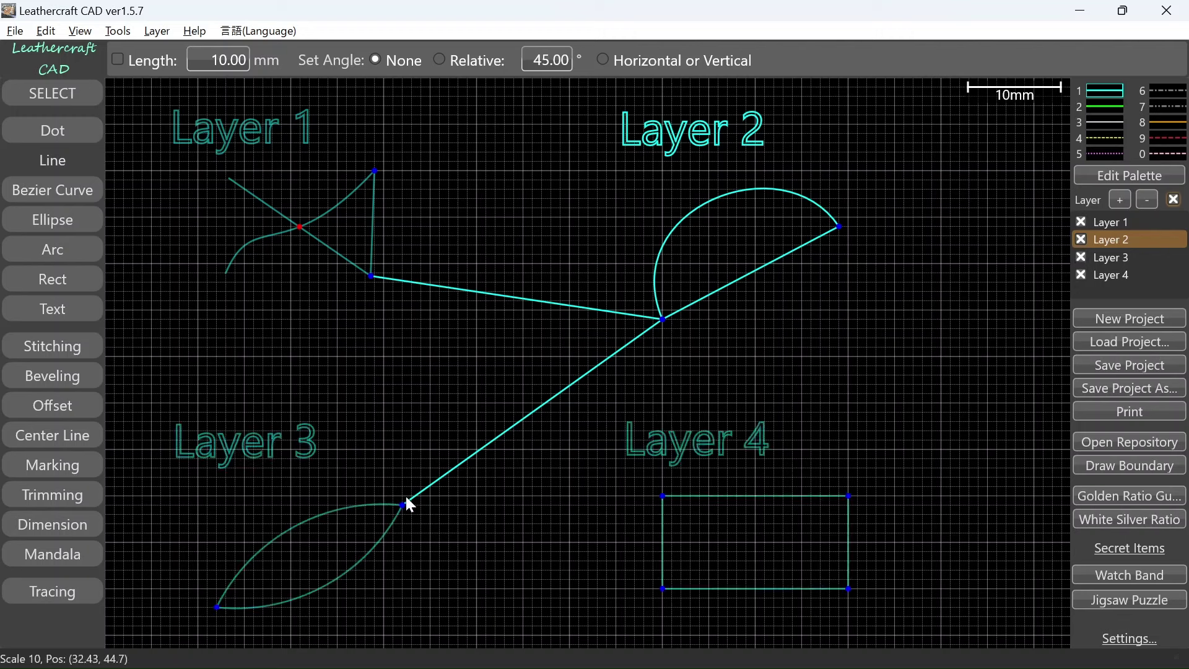
key(4)
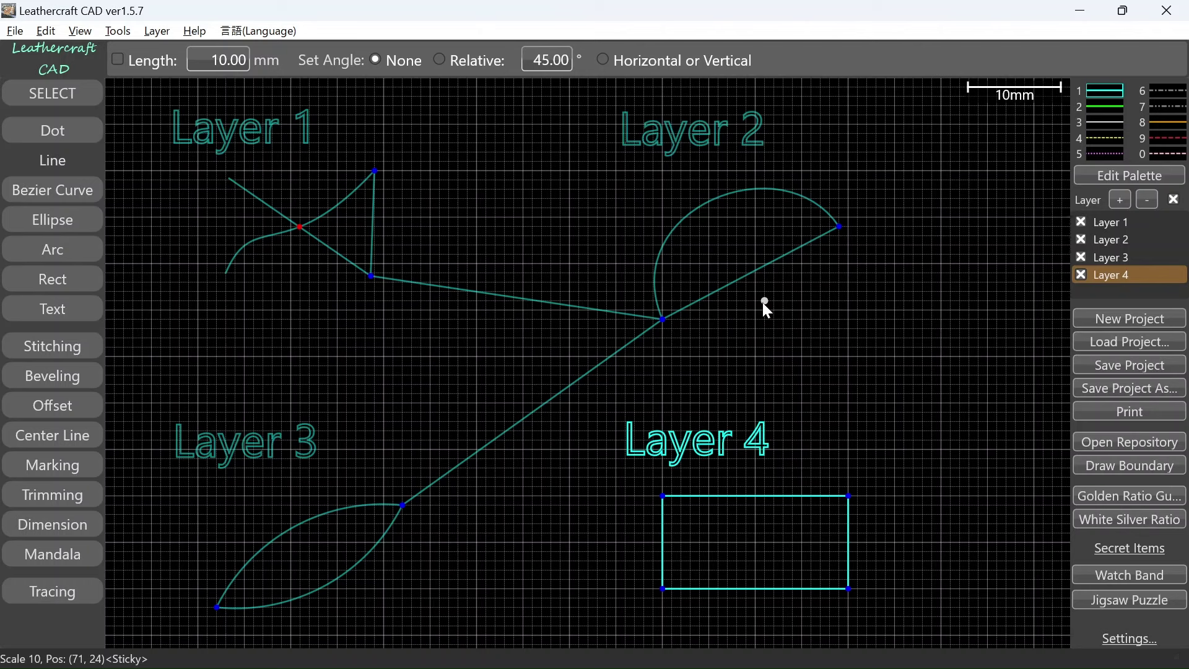
click(1118, 199)
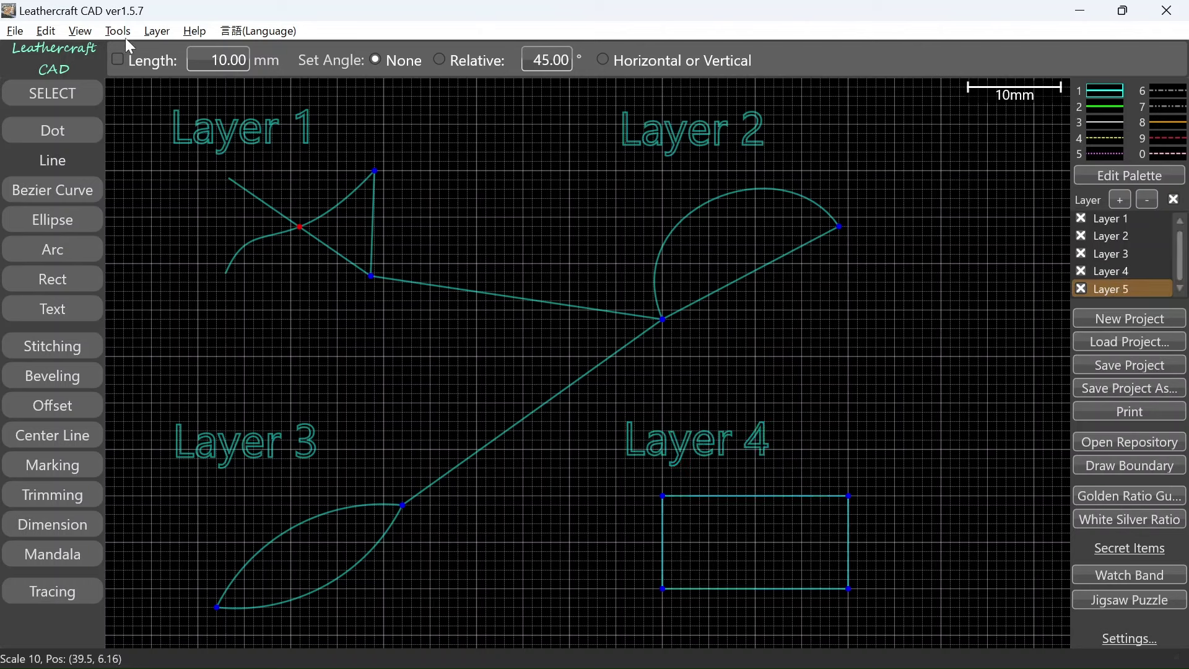
Rename Layer 5 to 'Stitching 4mm'
click(157, 30)
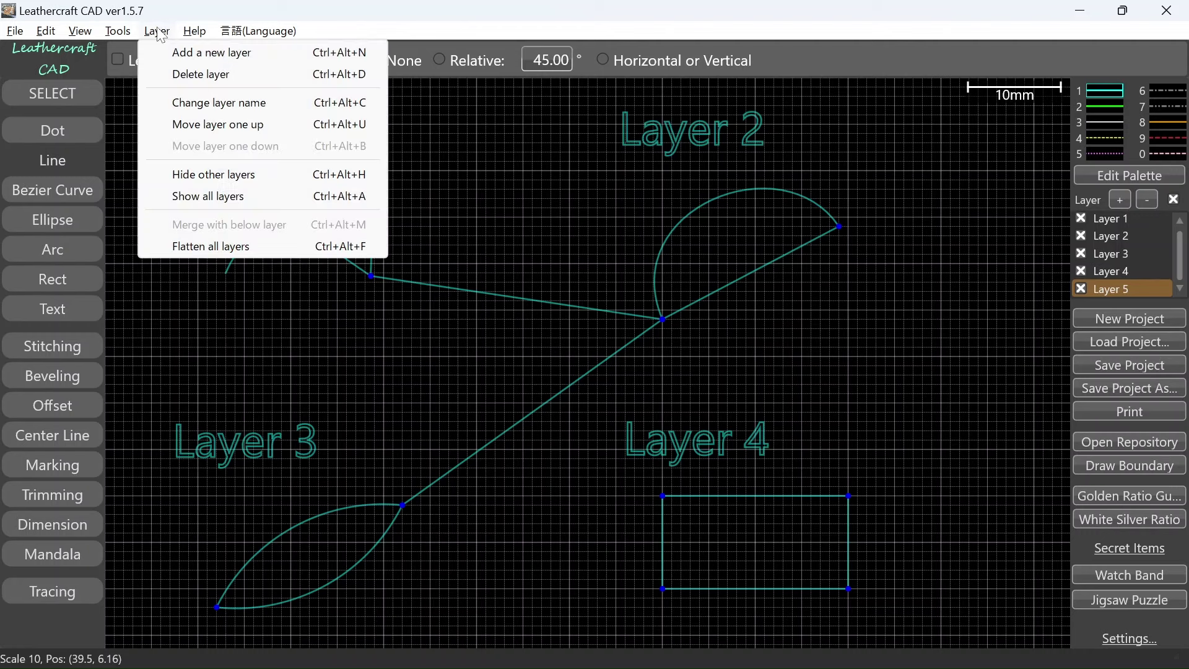
click(217, 104)
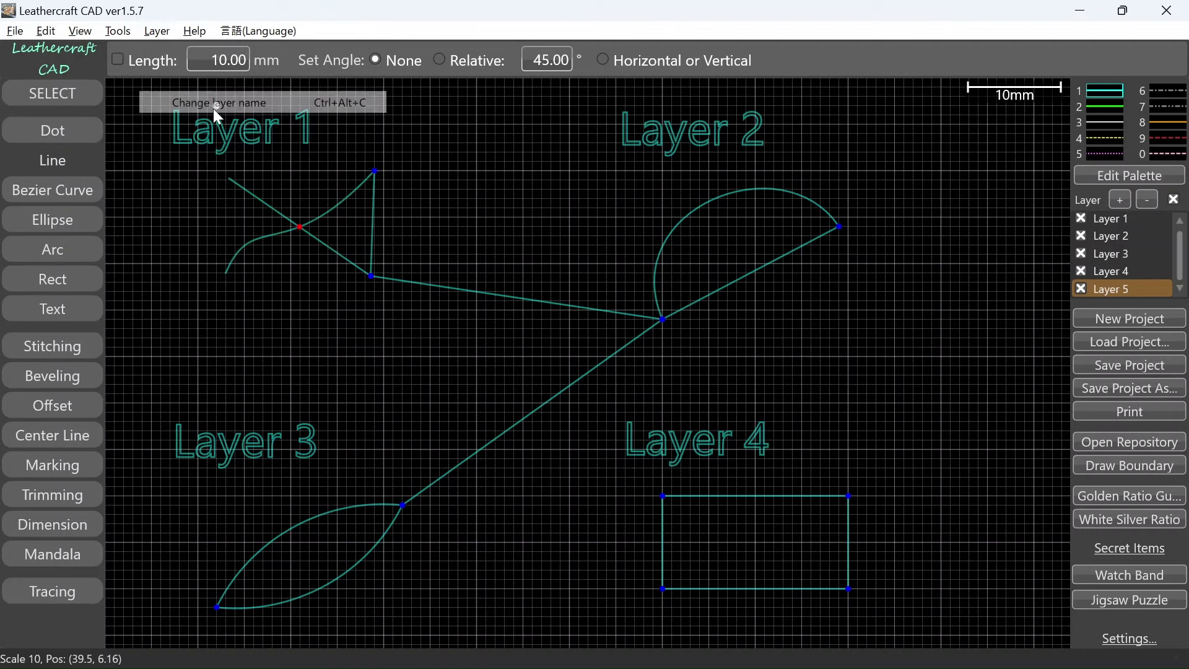
text(Stit)
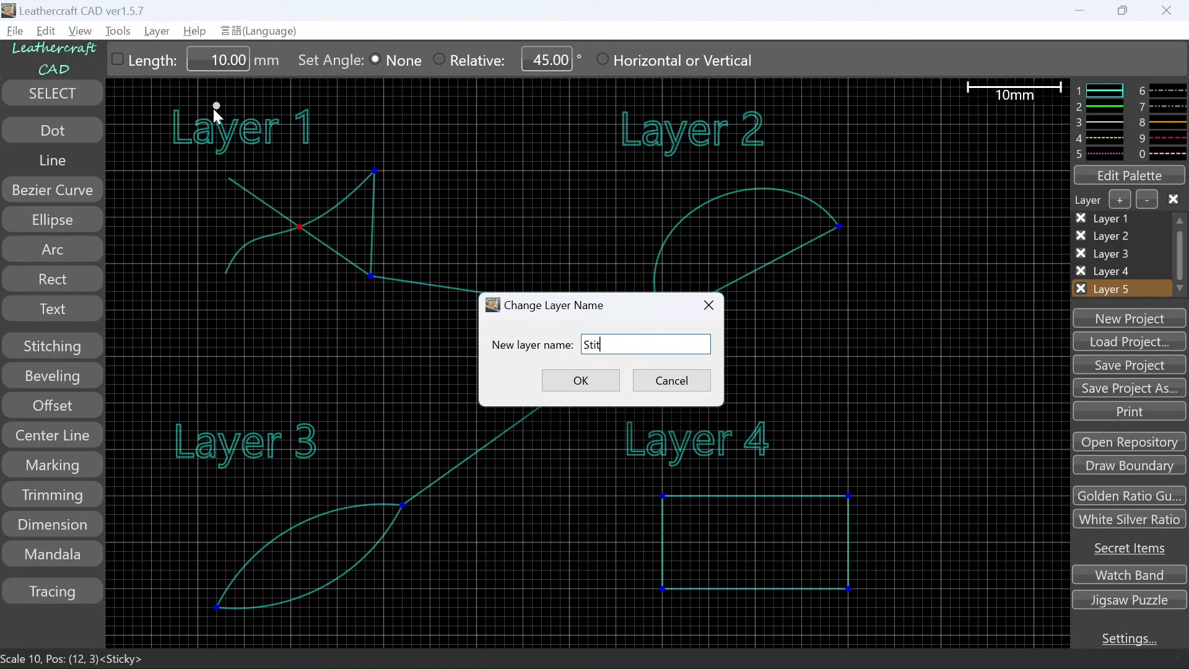
text(ching 4mm)
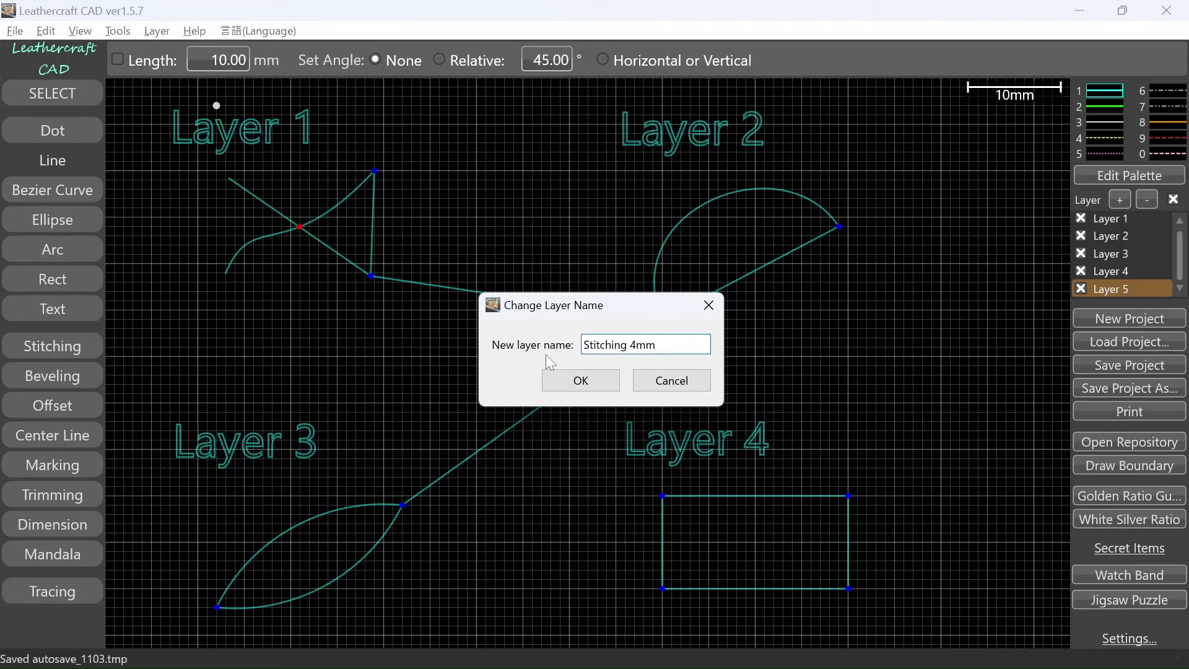
click(561, 378)
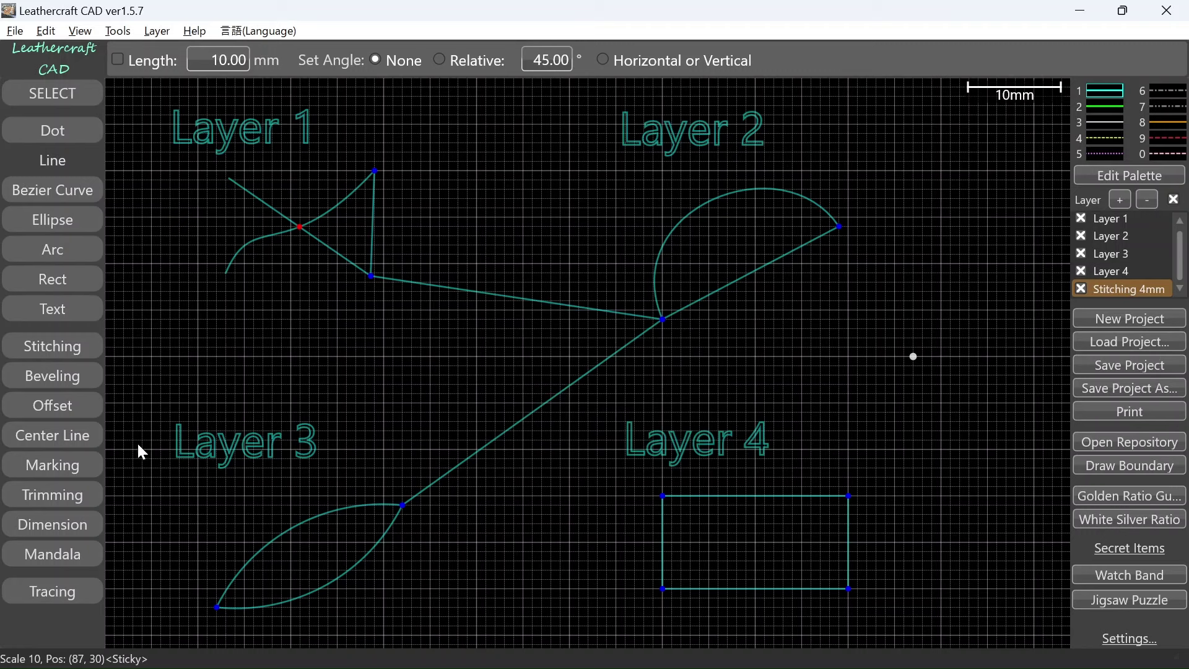
Place 21 Diamond 4mm holes from the Layer 3 curve end to the Layer 2 arc end, then hide the layer
click(52, 346)
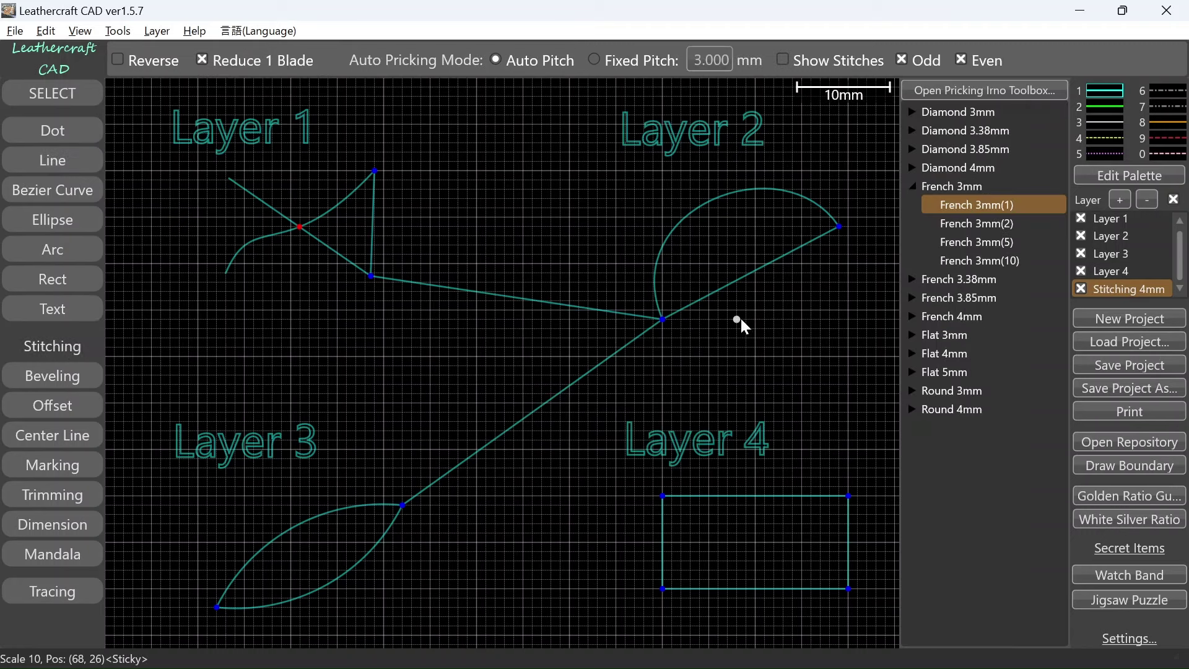
click(935, 169)
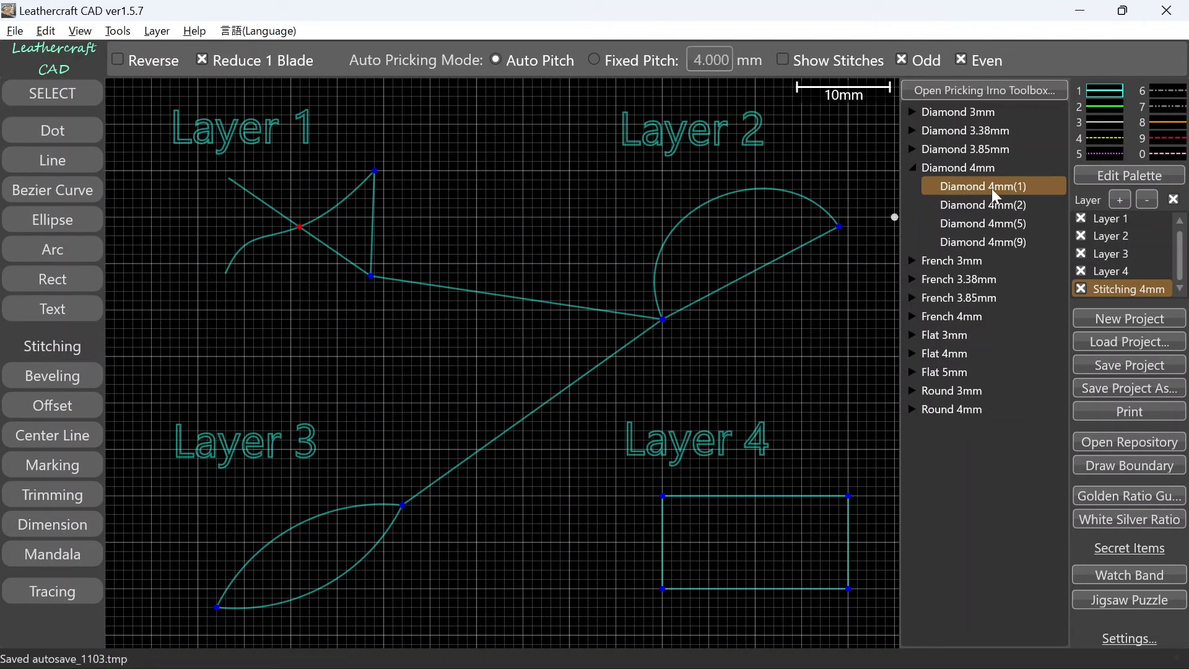
click(216, 607)
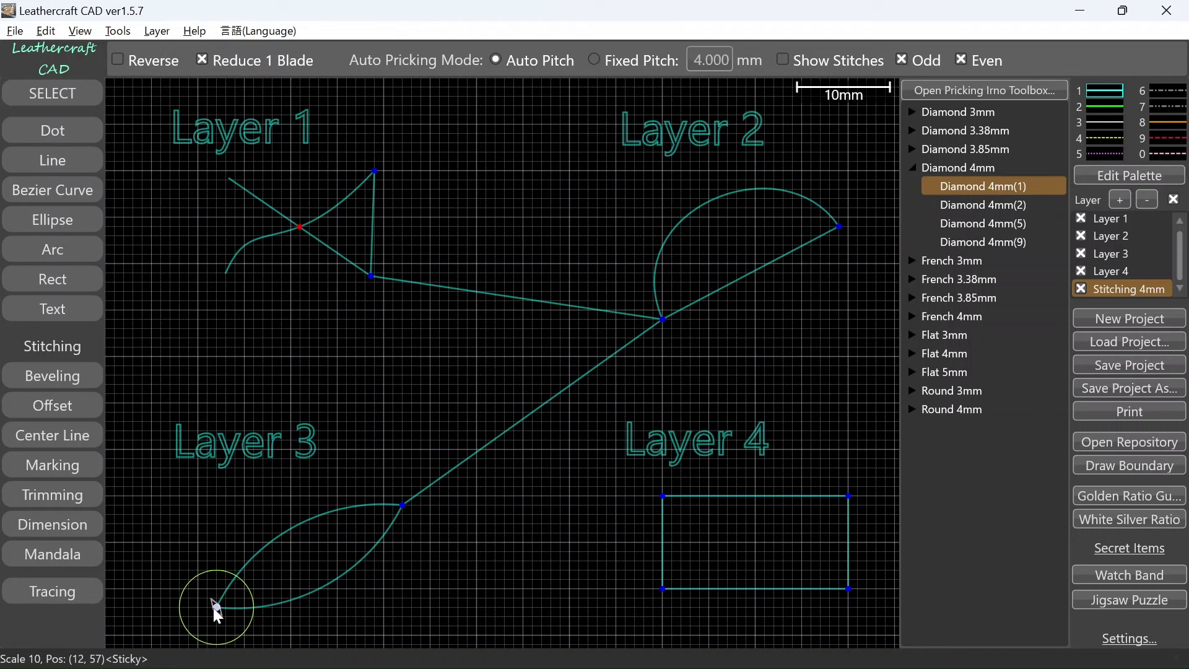
click(841, 229)
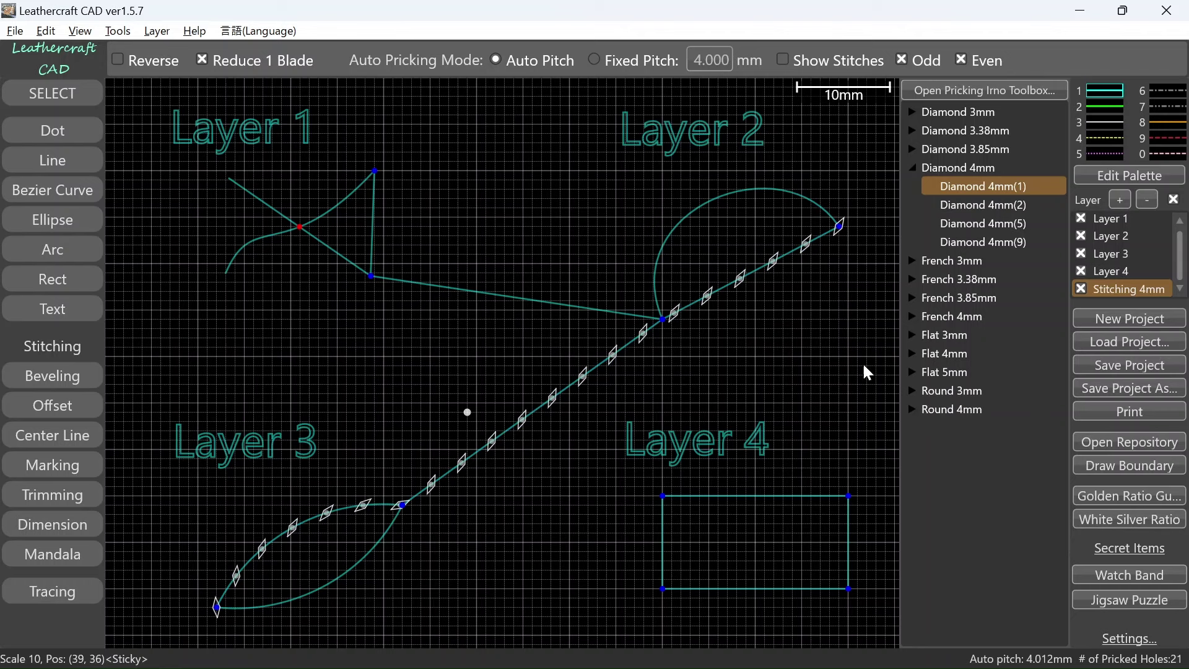
click(1081, 289)
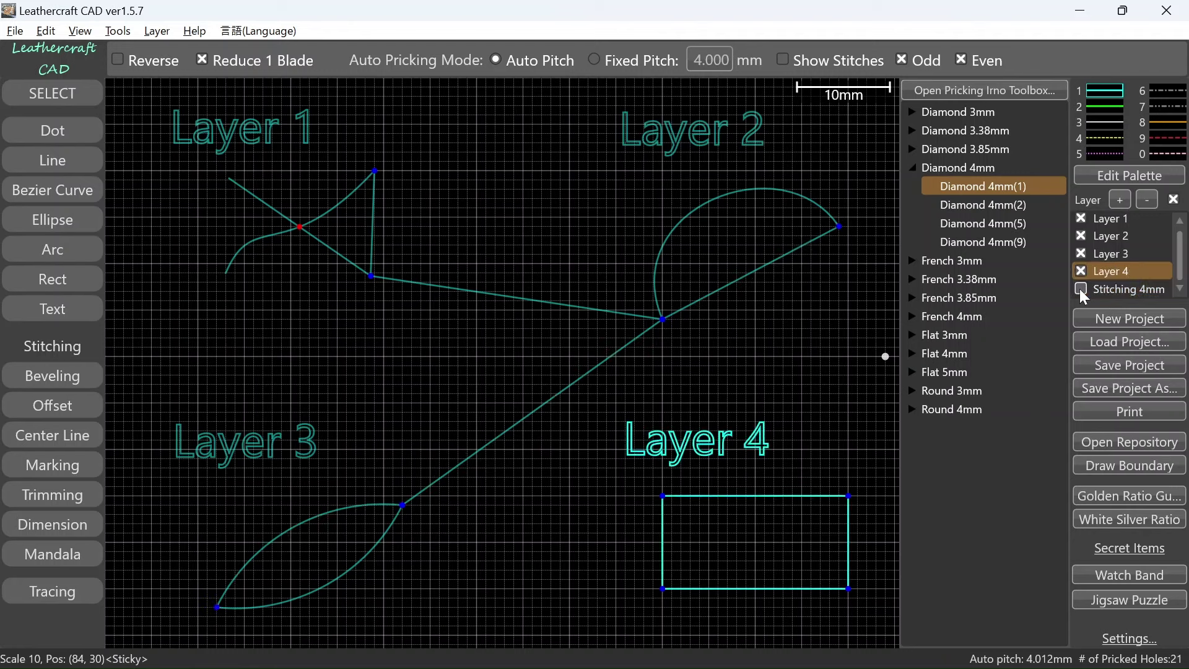
Add a new layer below Stitching 4mm and name it 'Stitching 3mm Flat'
click(1125, 291)
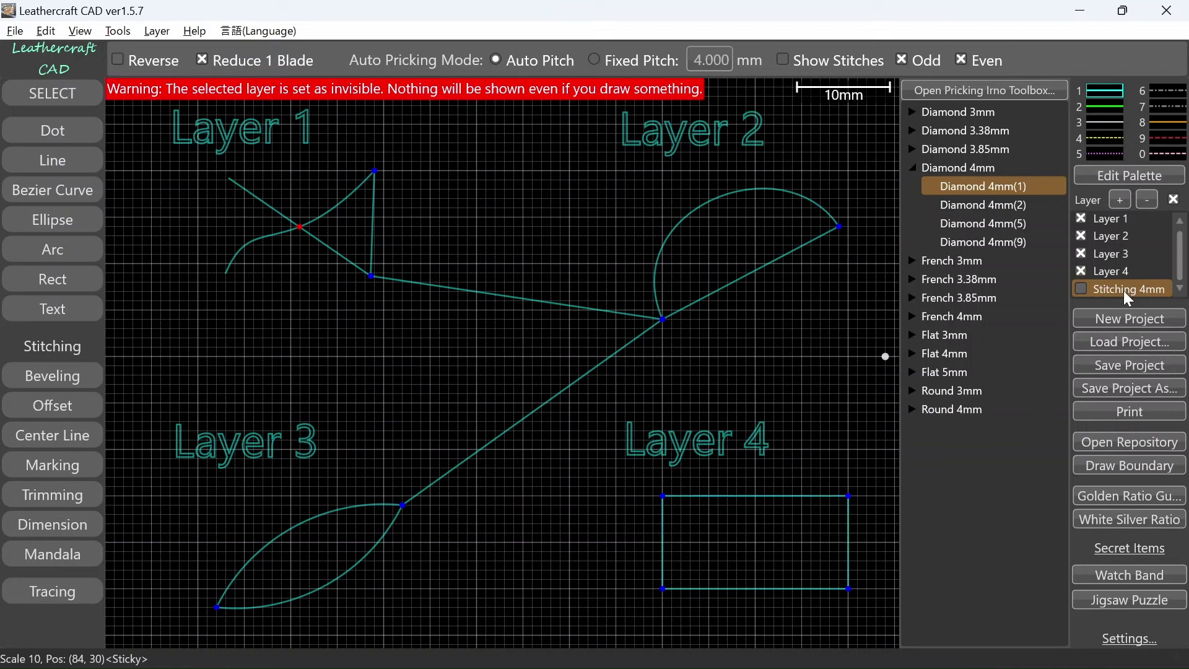
click(1121, 200)
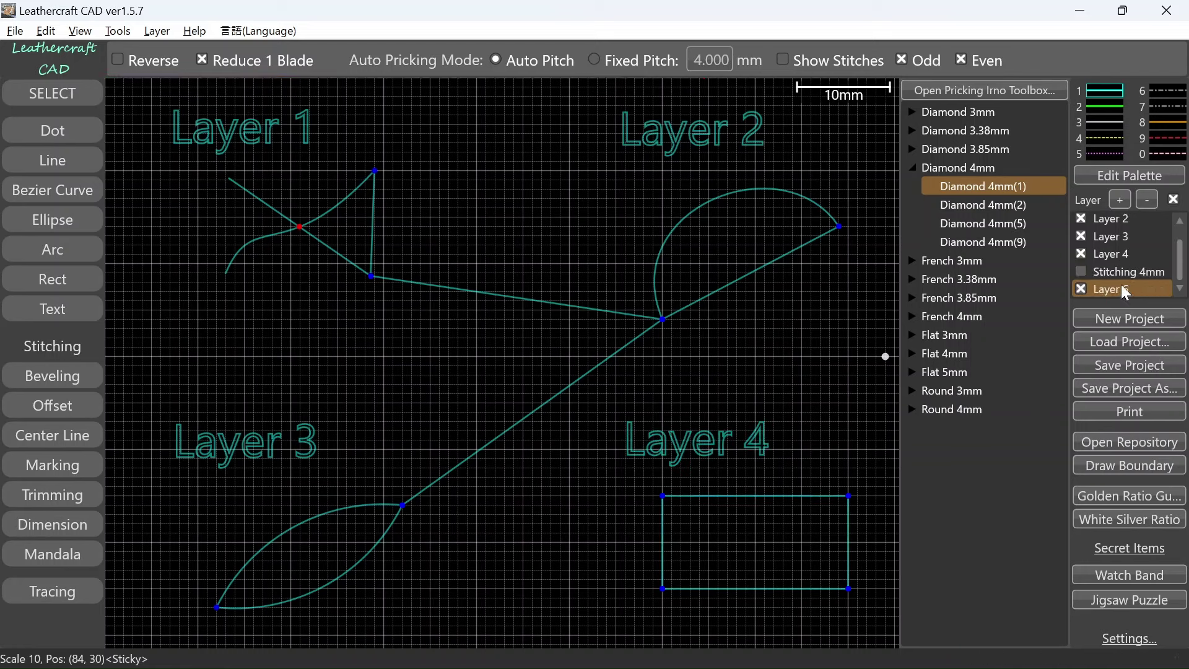
click(157, 31)
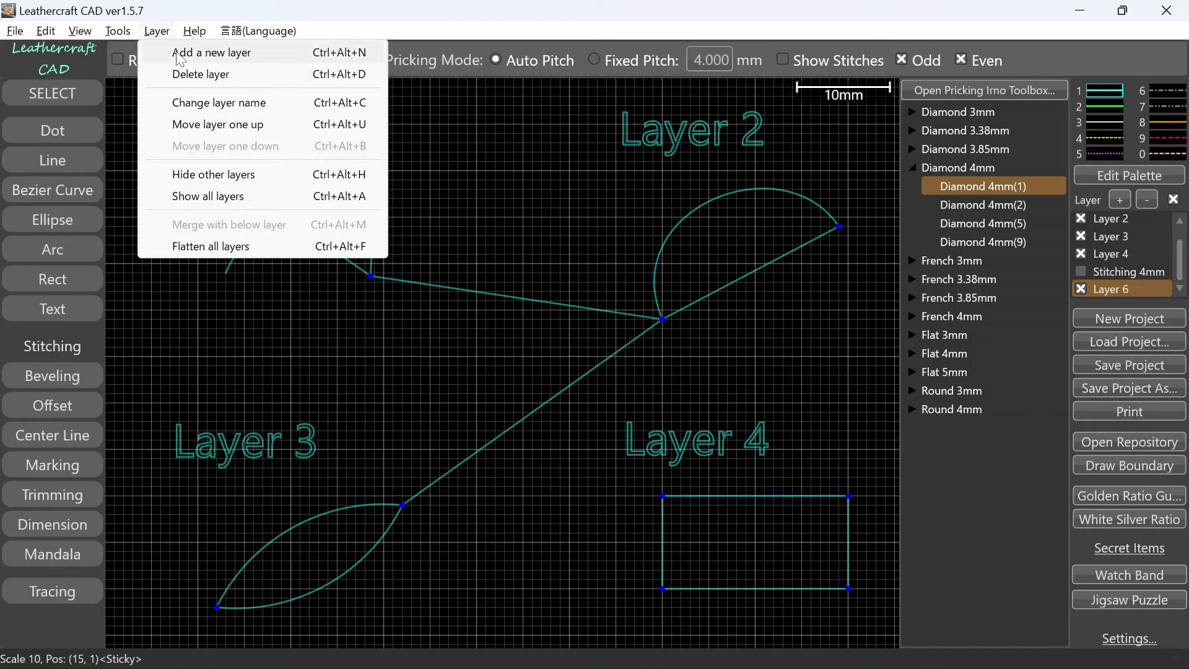
click(190, 102)
text(S)
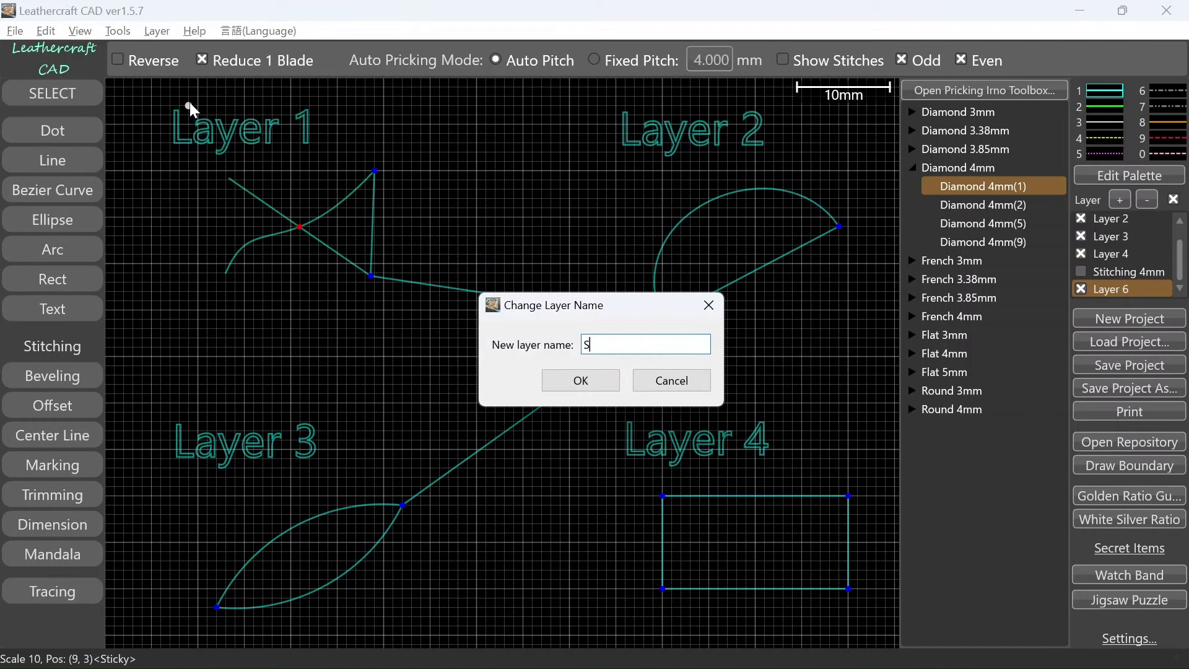
text(titc)
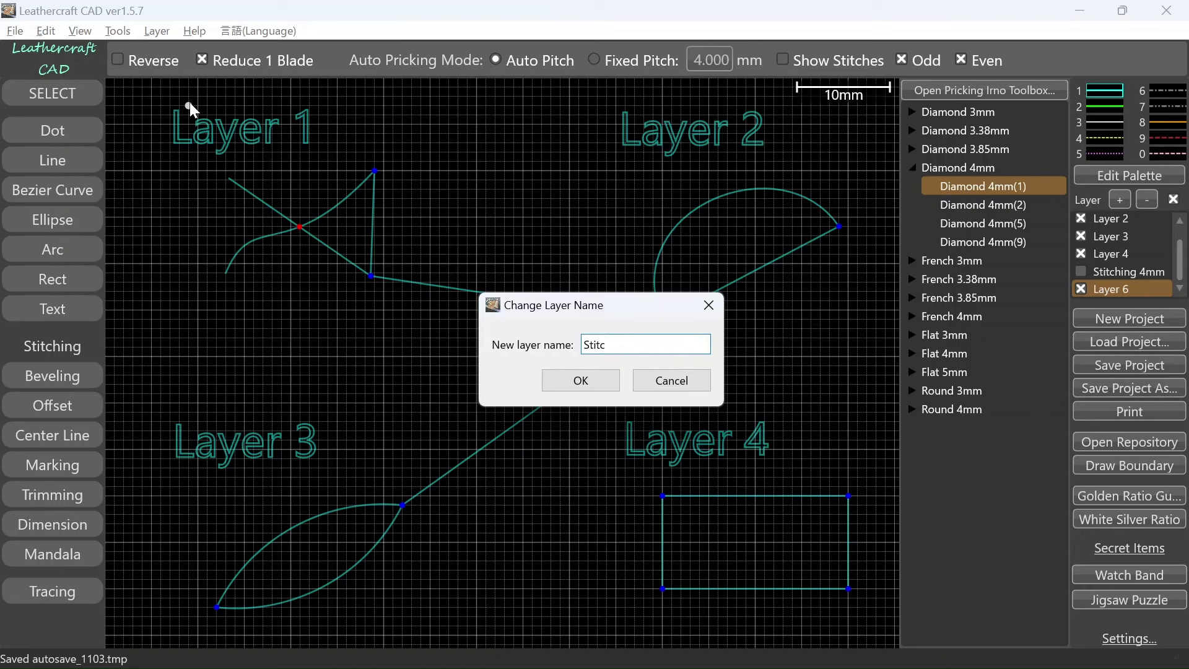
text(hing 3mm F)
text(lat)
key(Return)
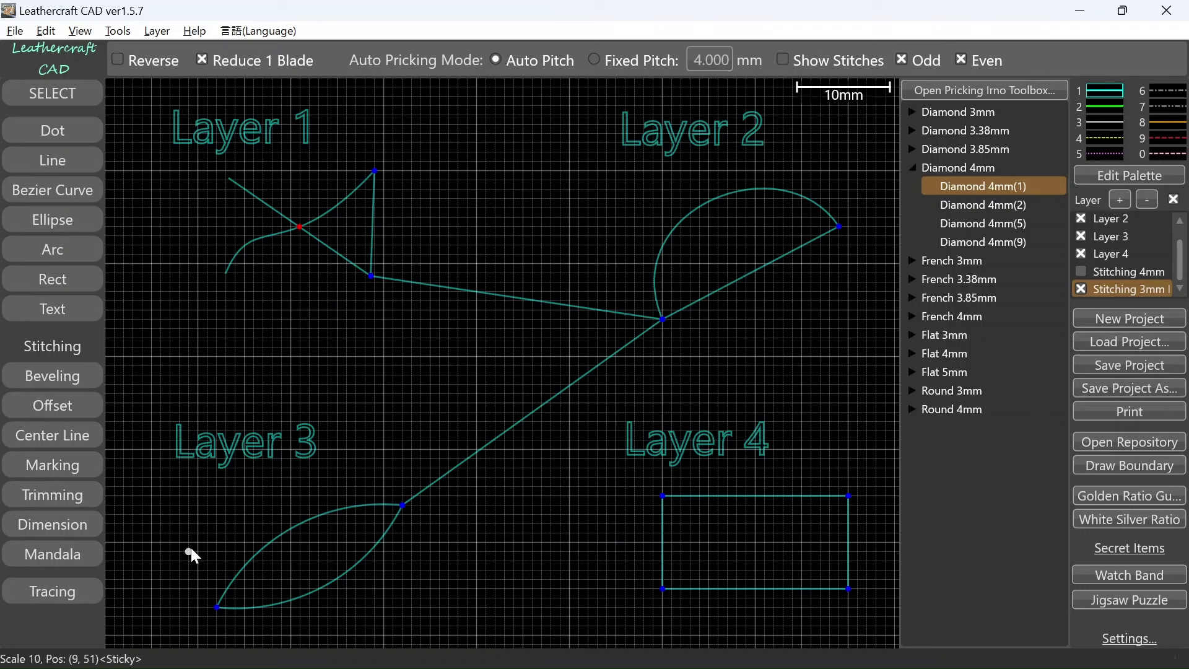
Place 28 French 3mm holes from the lower-left arc endpoint to the upper-right endpoint, then switch to Stitching 4mm
click(965, 264)
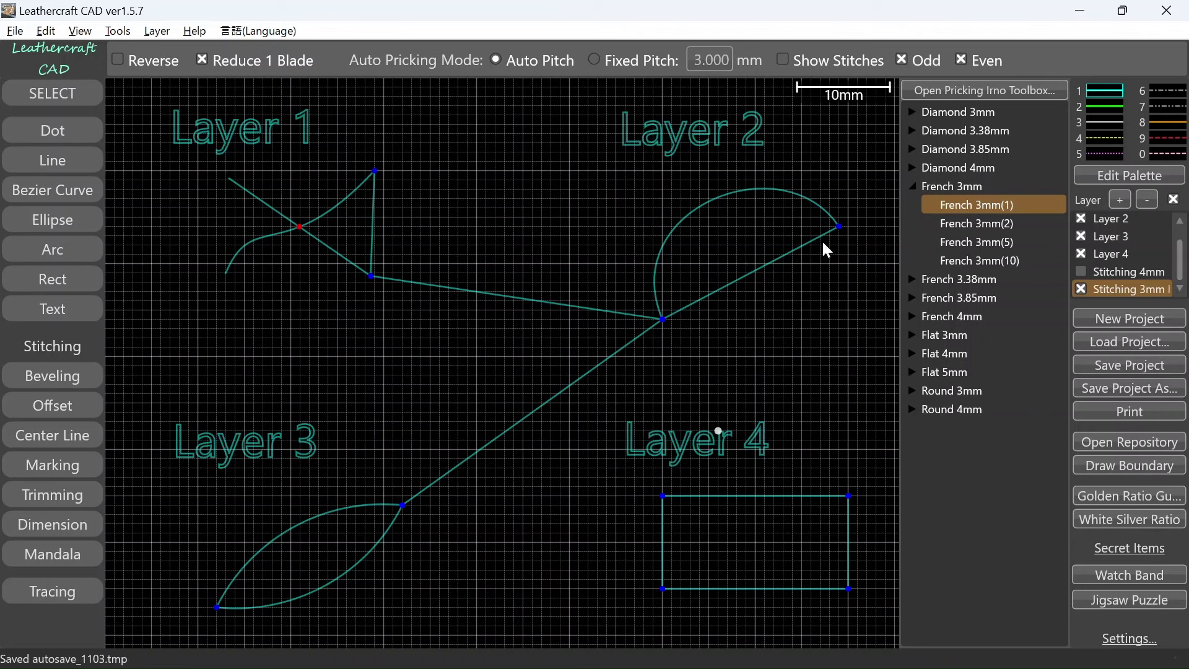
click(216, 607)
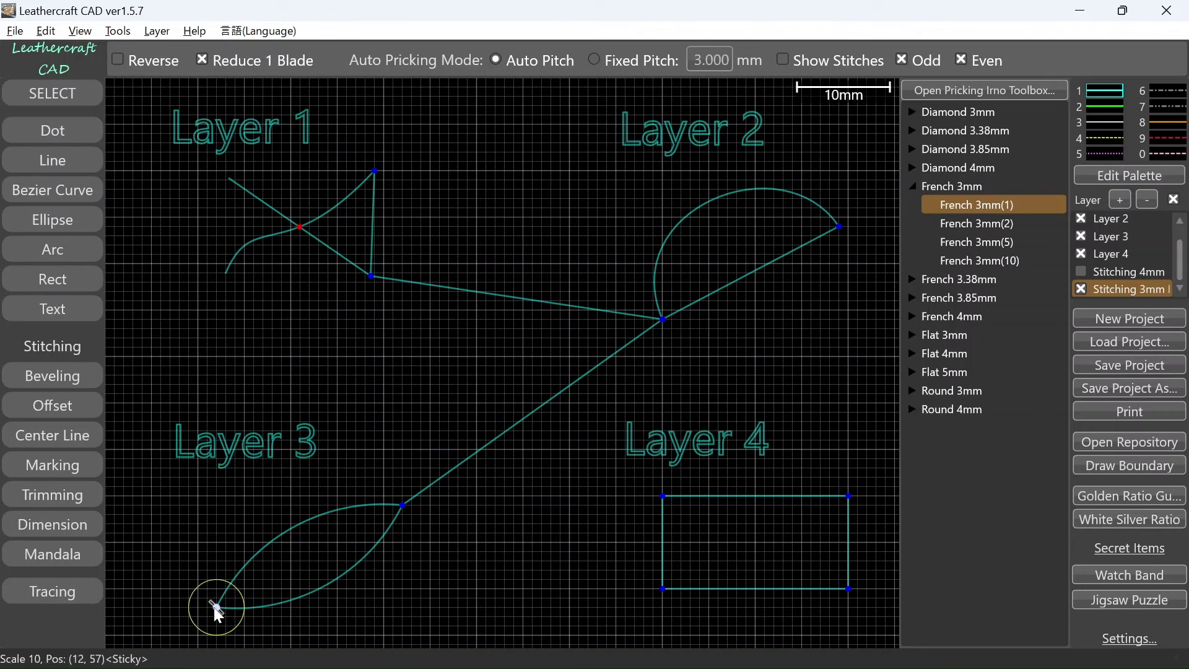
click(838, 227)
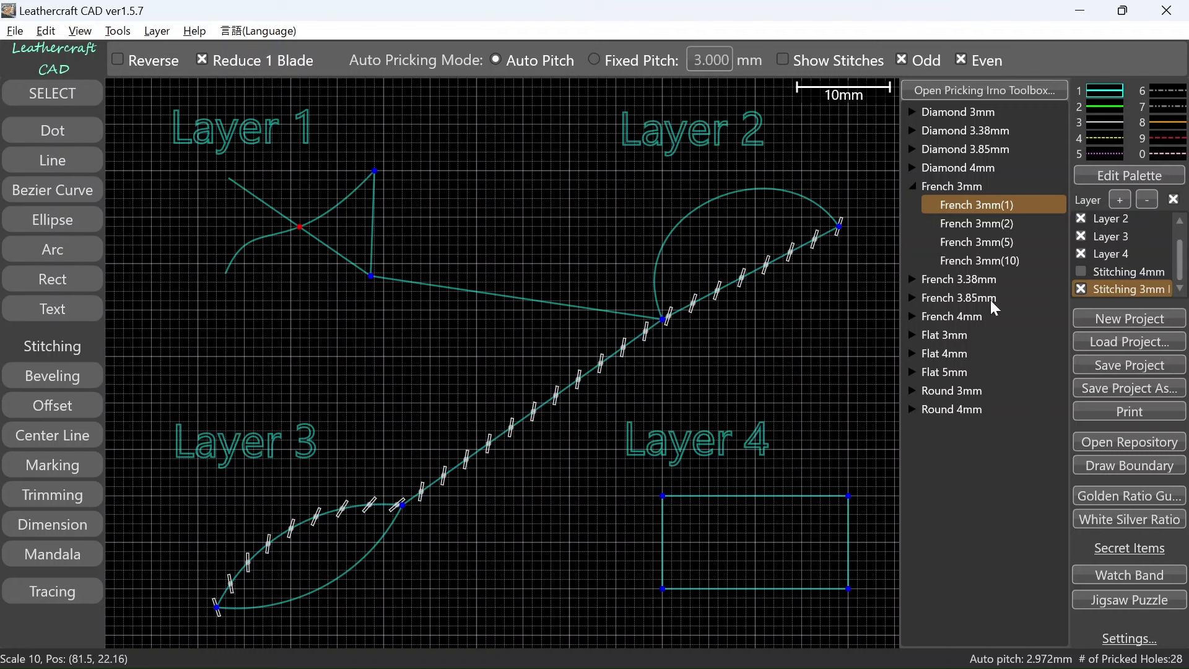
key(Up)
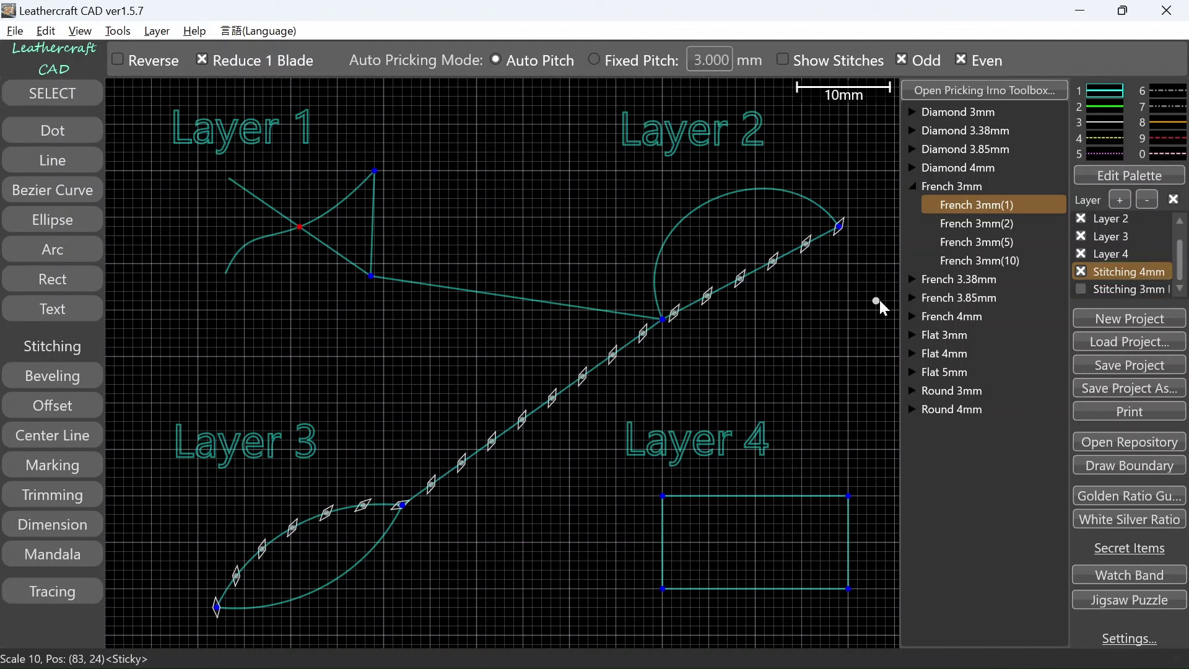
Show the 3mm stitching layer, hide Stitching 4mm, and make the 3mm layer active
click(1082, 287)
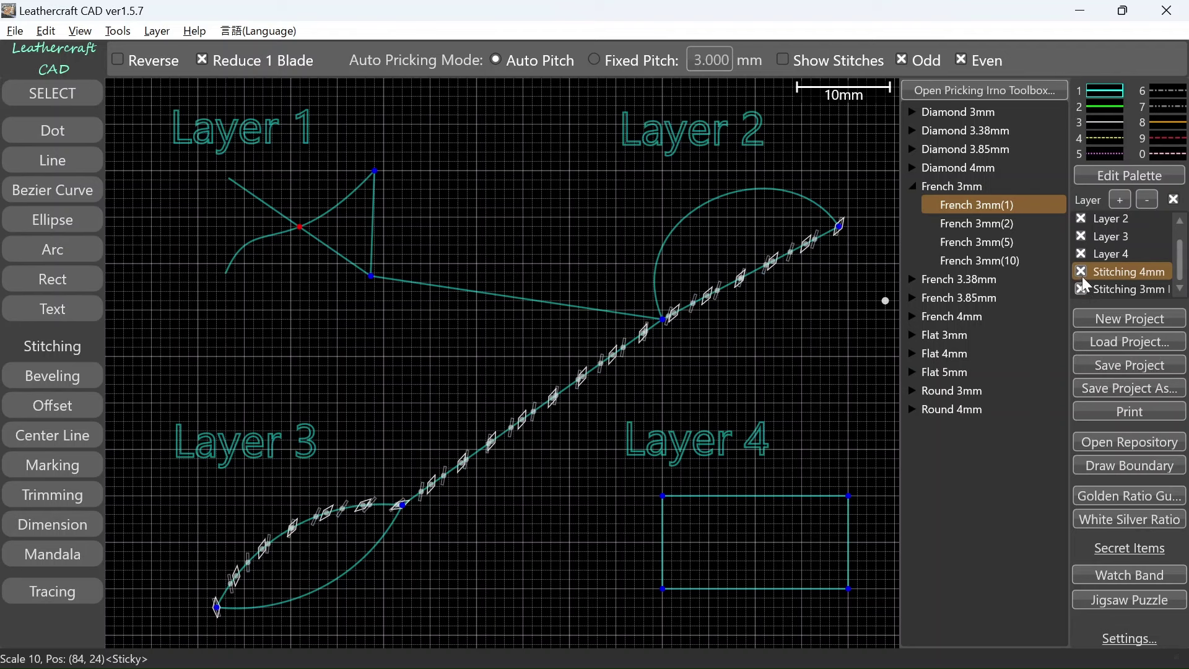
click(1082, 273)
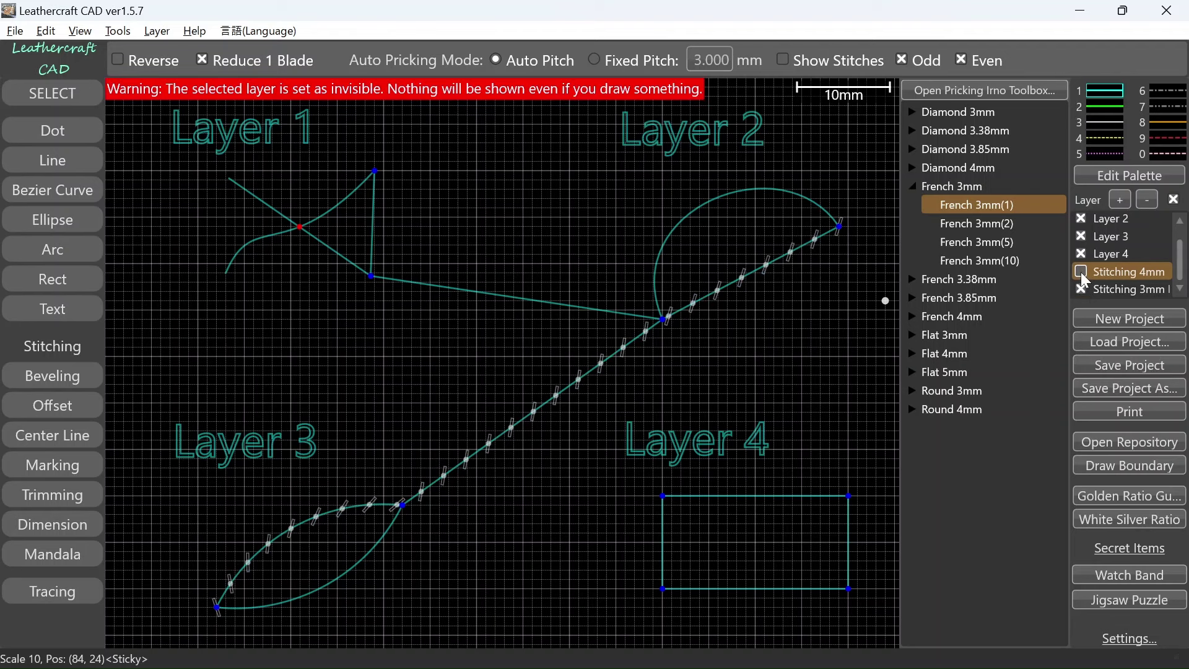
click(1124, 291)
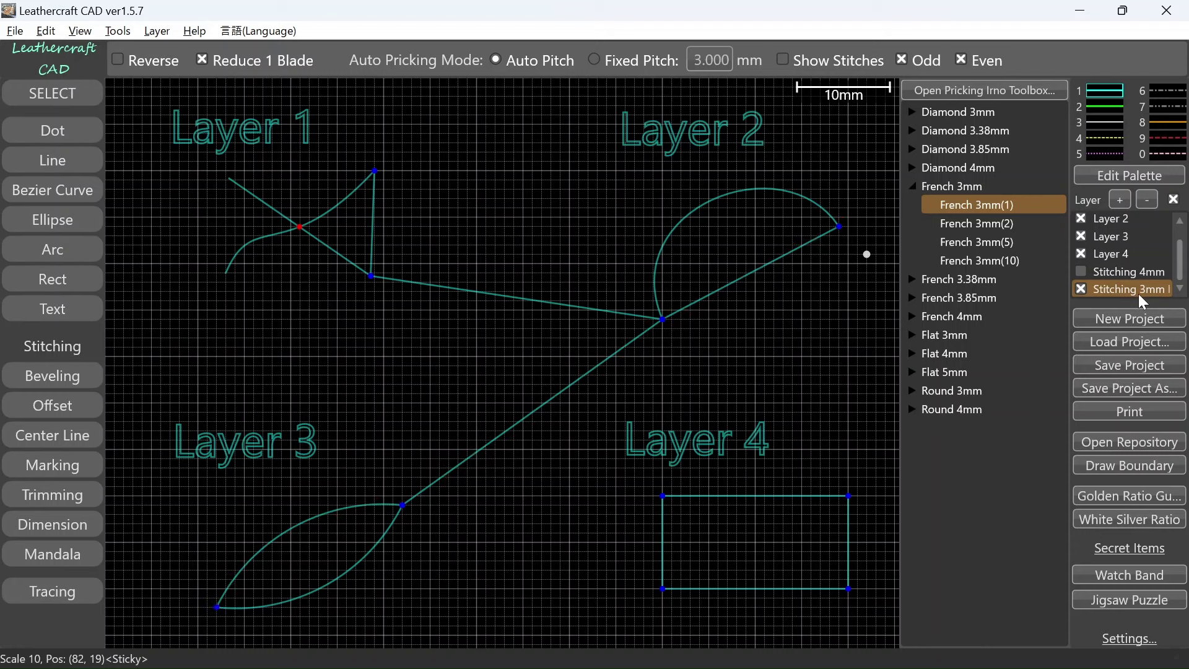
Show the Stitching 4mm layer again, then activate Layers 3, 2 and 4 in turn
click(1080, 272)
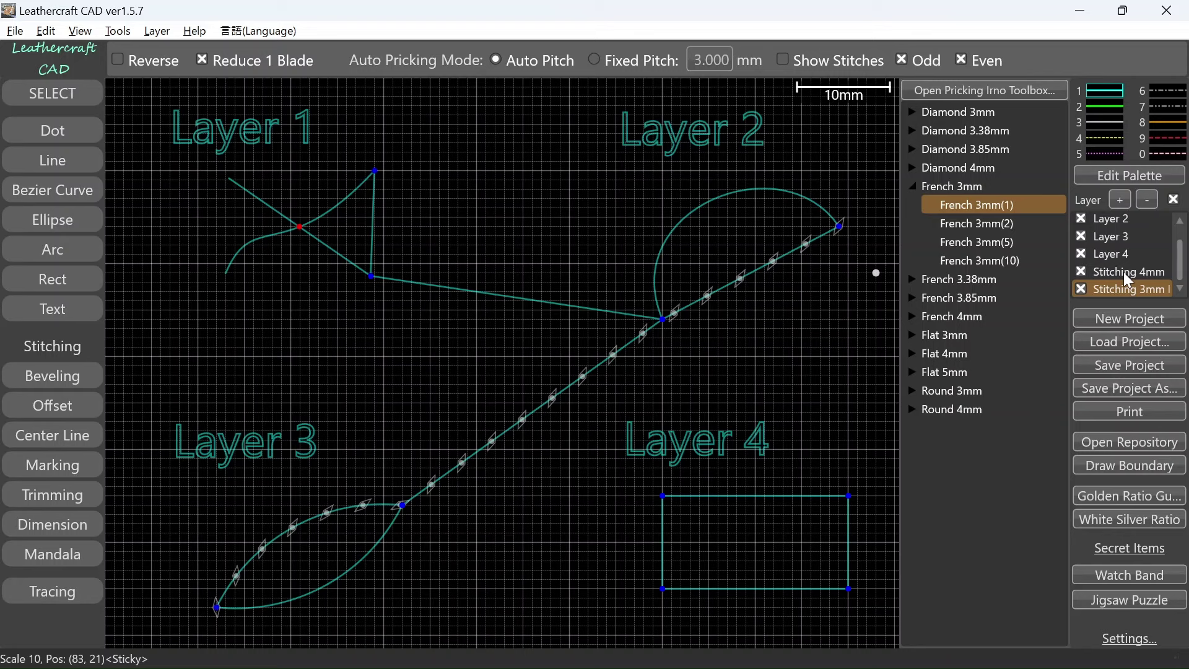
click(1112, 237)
click(1115, 222)
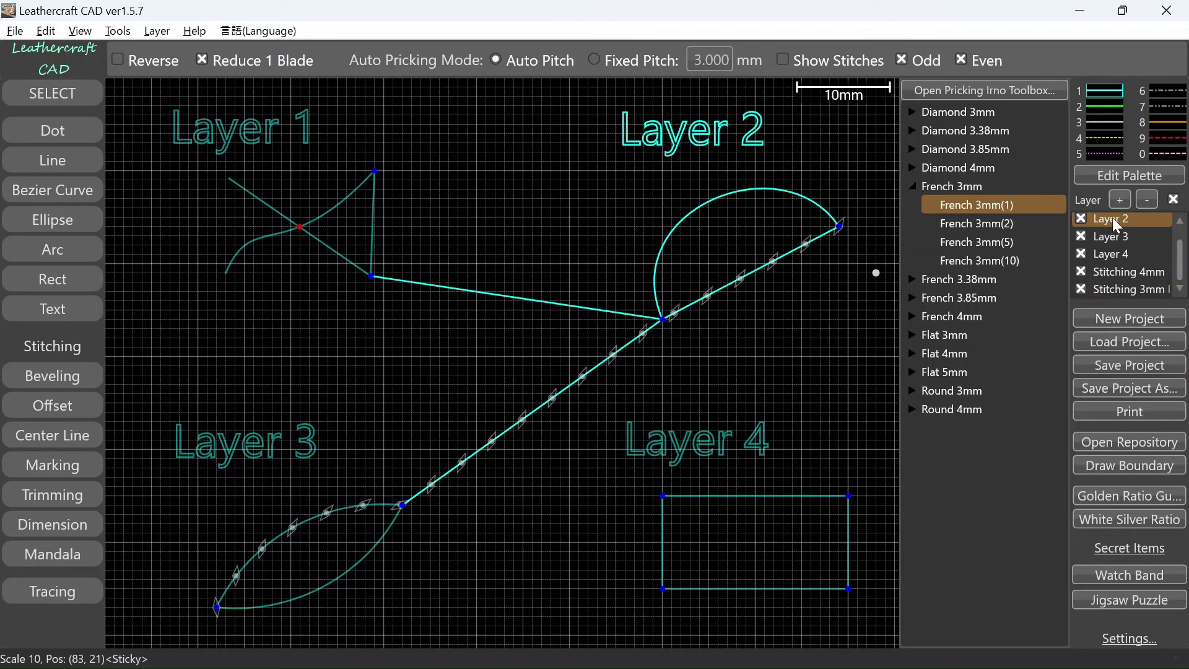
click(1111, 257)
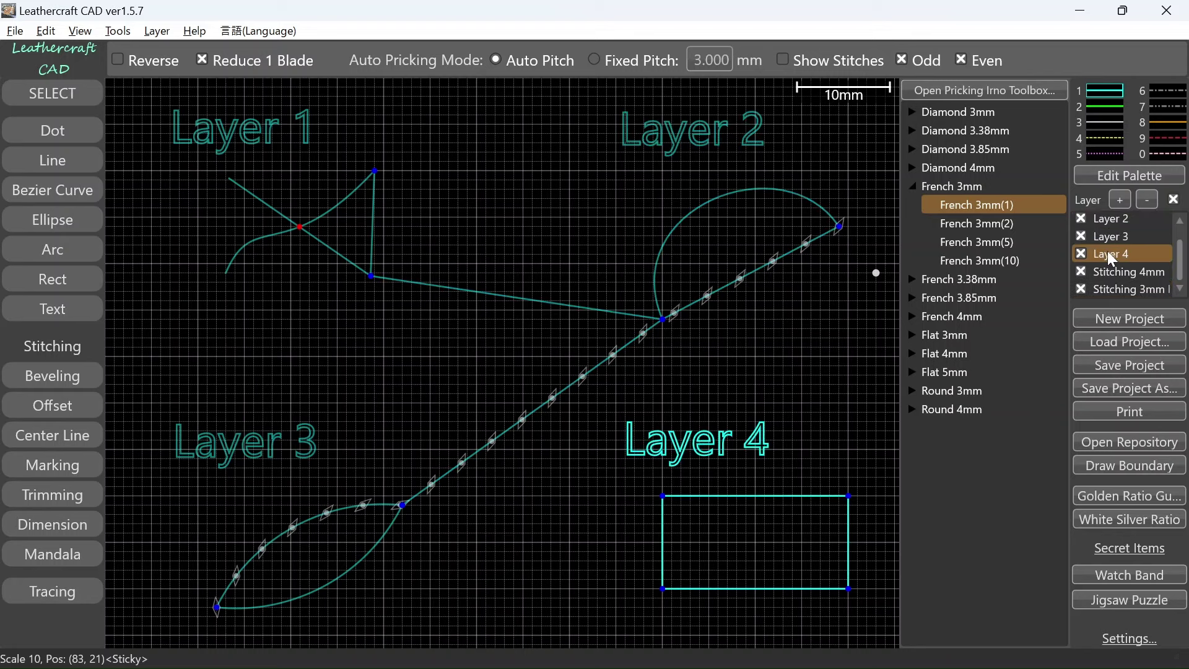